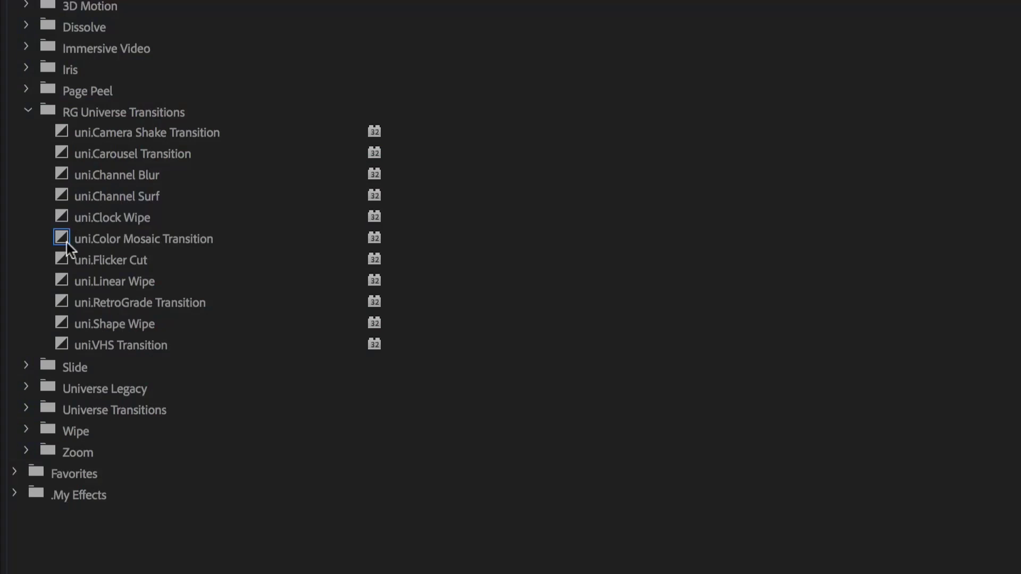
- Locate uni.Color Mosaic Transition inside the RG Universe Transitions folder of the Effects panel
left_click(66, 243)
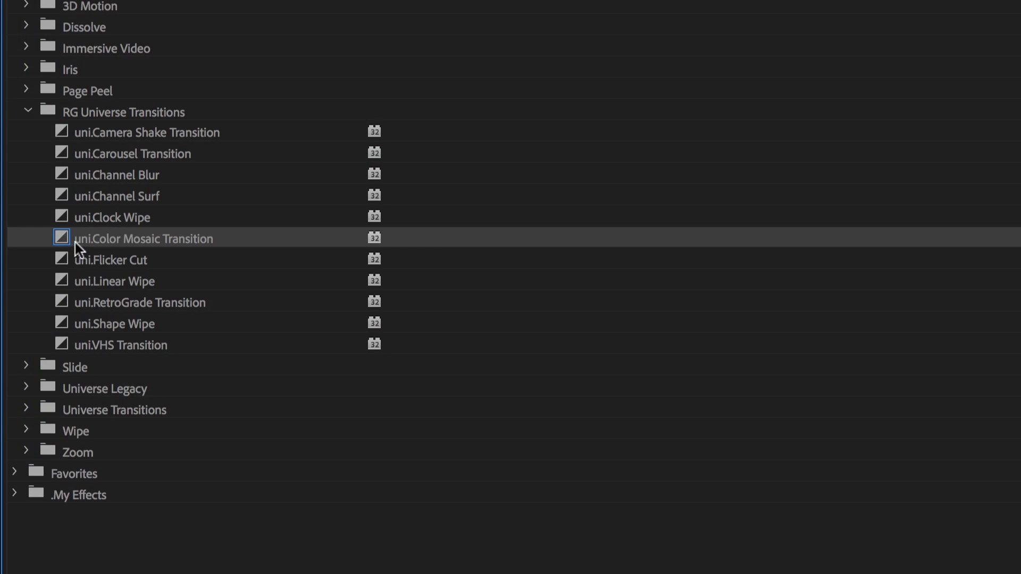
left_click(104, 104)
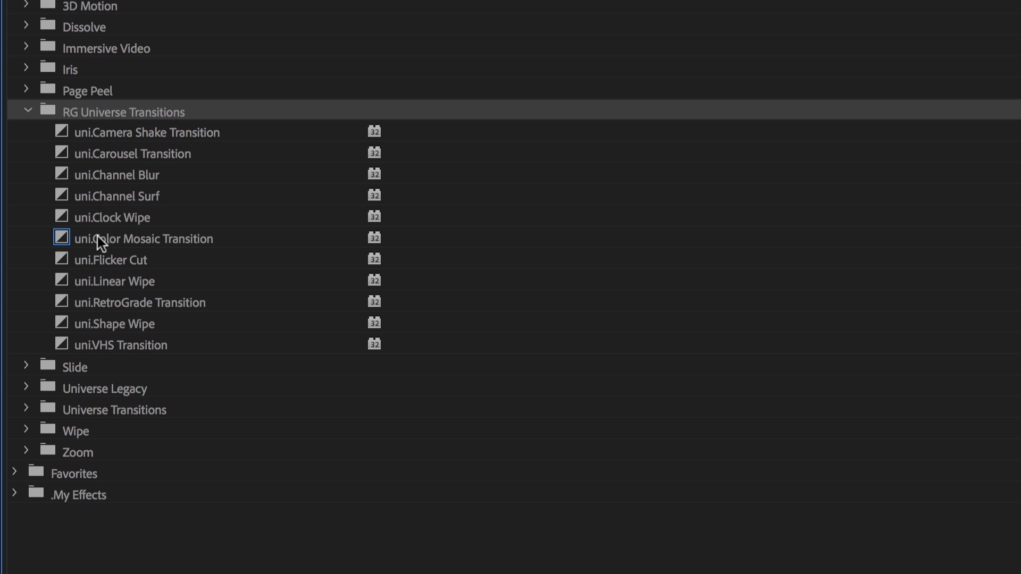
- Drag uni.Color Mosaic Transition onto the V1 edit points and scrub through each resulting mosaic transition
left_click_drag(100, 241, 457, 356)
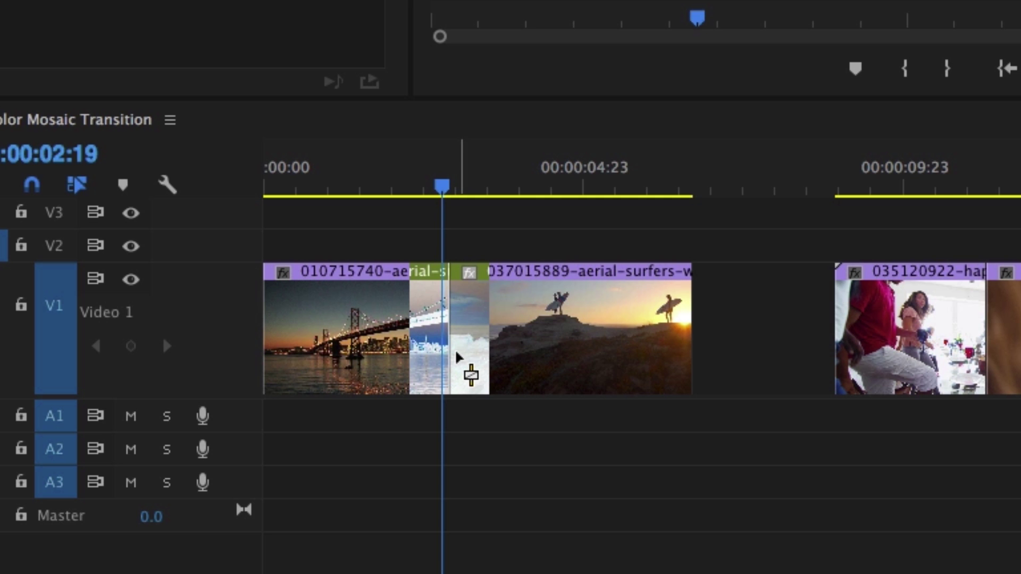
left_click_drag(391, 192, 435, 207)
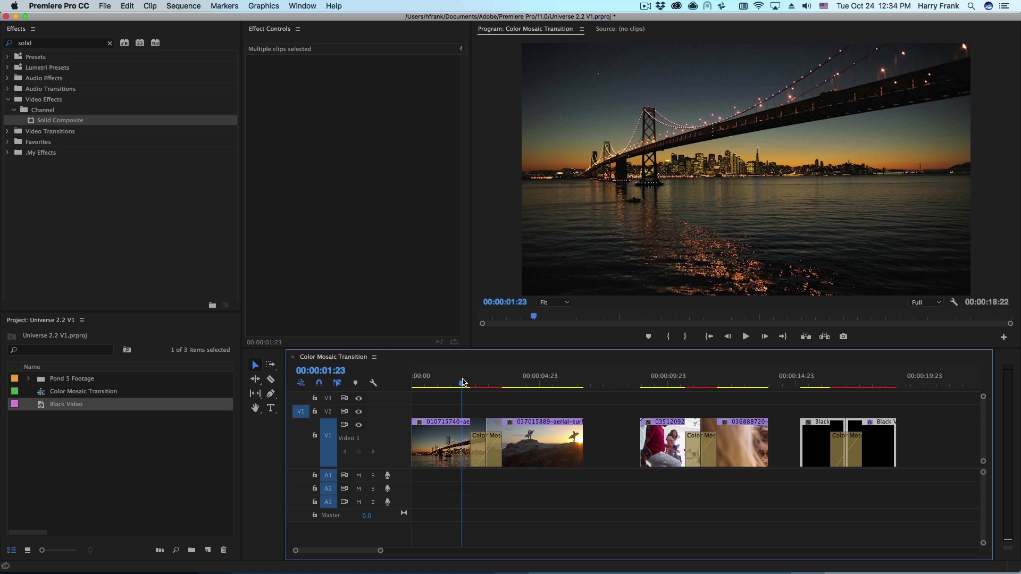
left_click_drag(480, 393, 483, 438)
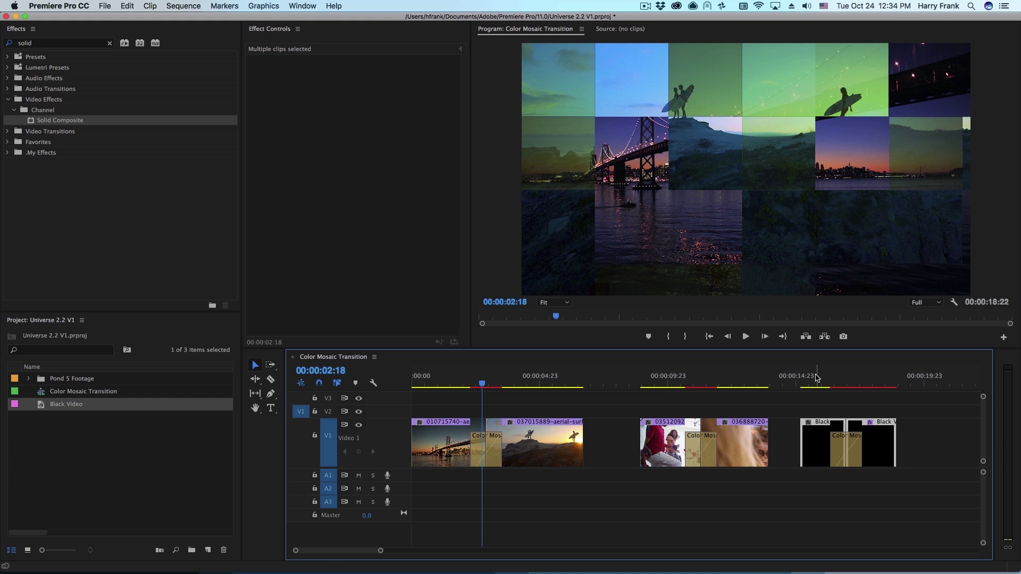
left_click_drag(814, 392, 842, 400)
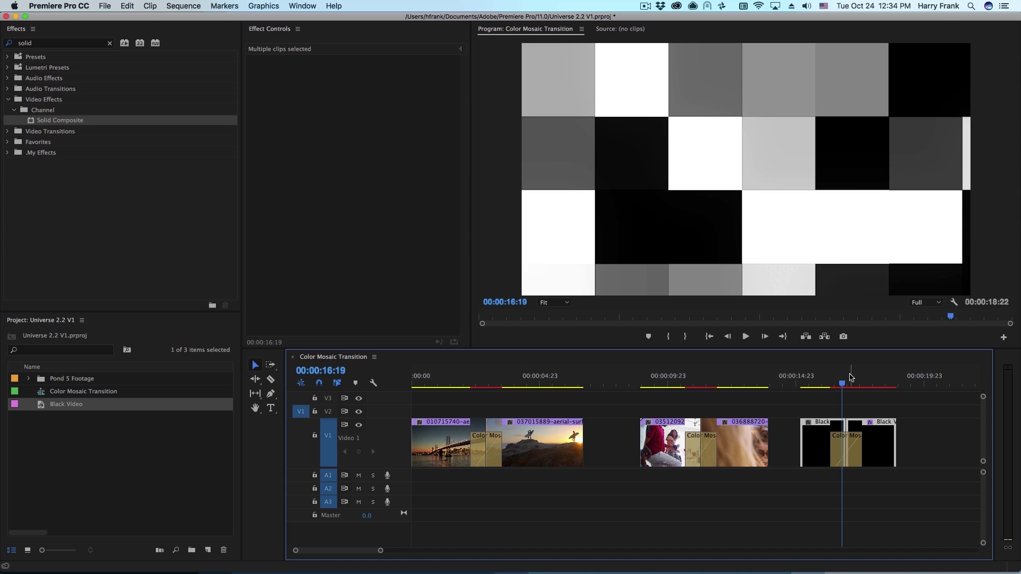
mouse_move(843, 387)
left_mouse_down()
mouse_move(859, 391)
mouse_move(830, 391)
left_mouse_up()
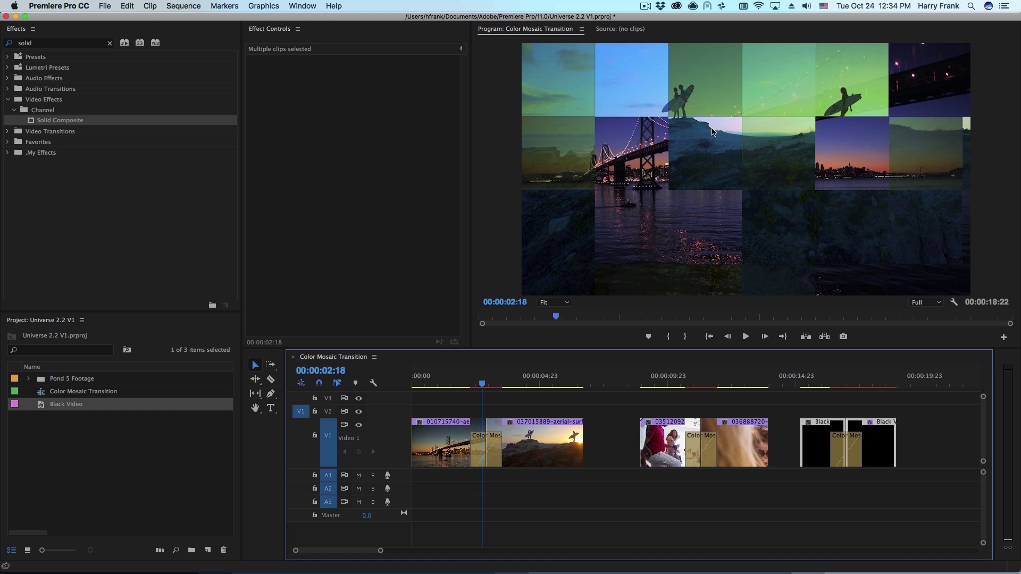
- Select the first Color Mosaic transition and bring up its Effect Controls settings
left_click(482, 379)
left_click(485, 458)
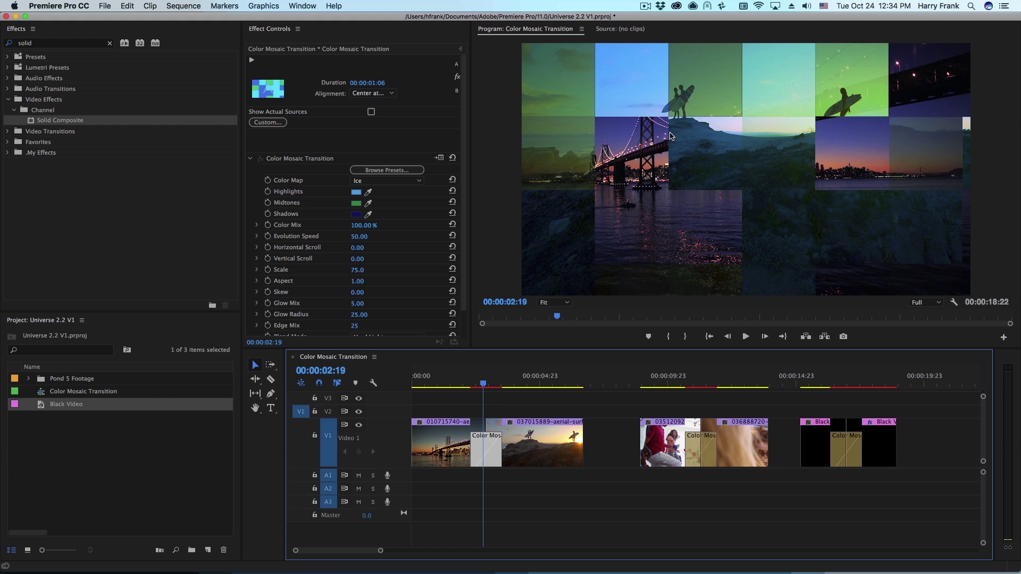
left_click(462, 237)
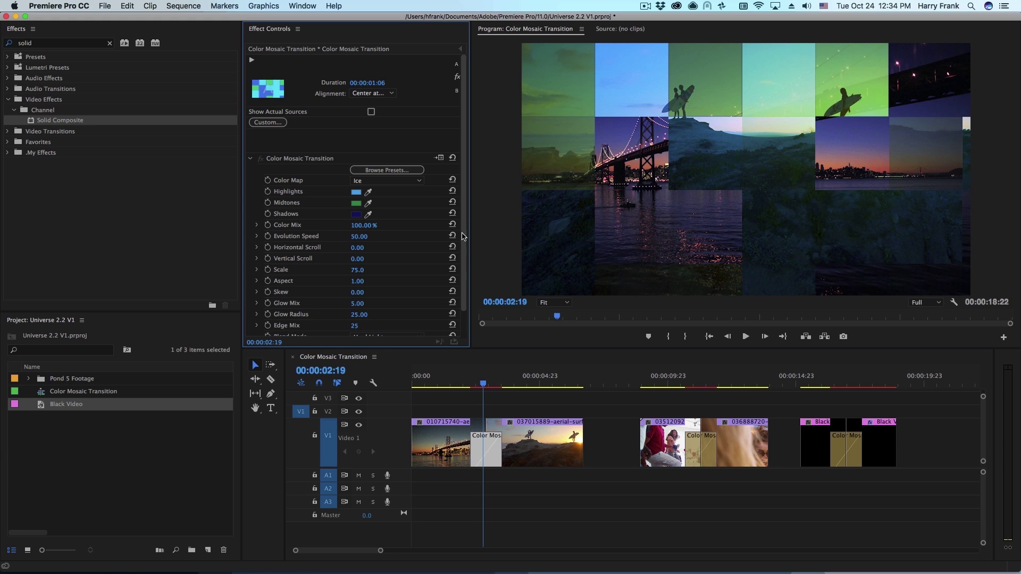
scroll(463, 237, "down", 2)
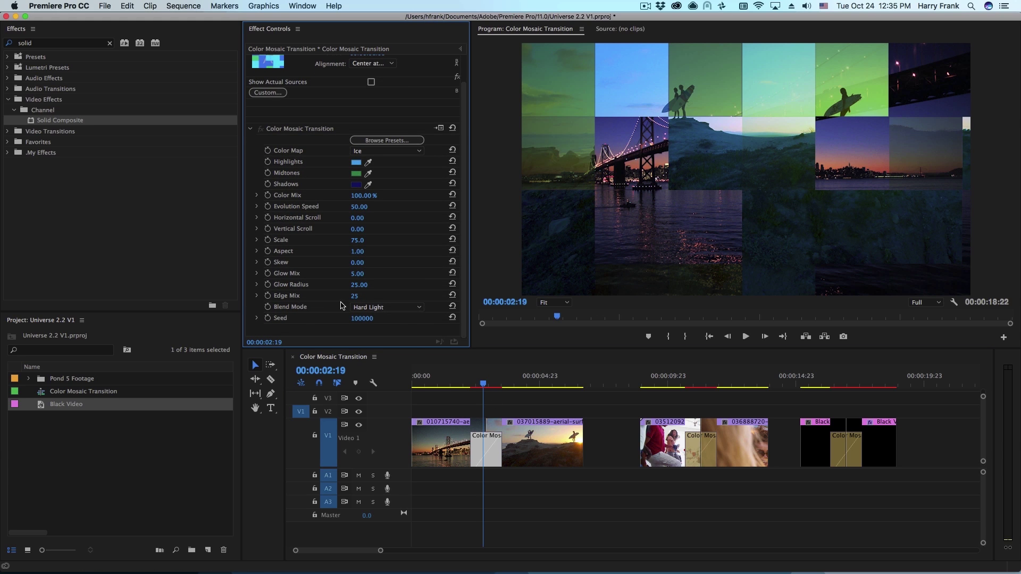
- Try the Screen blend mode, then undo back to Hard Light and scrub before the transition
left_click(365, 307)
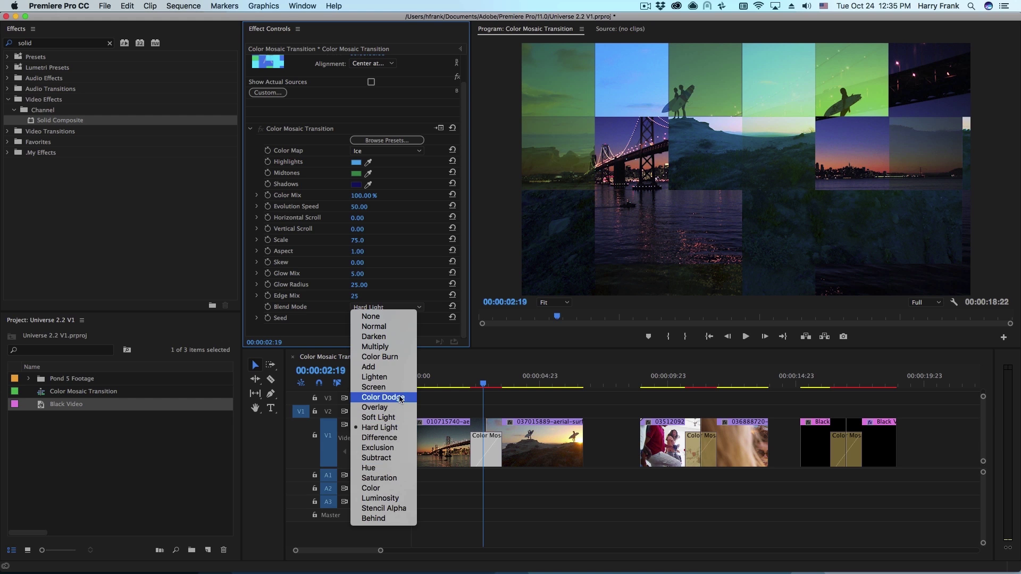
left_click(646, 280)
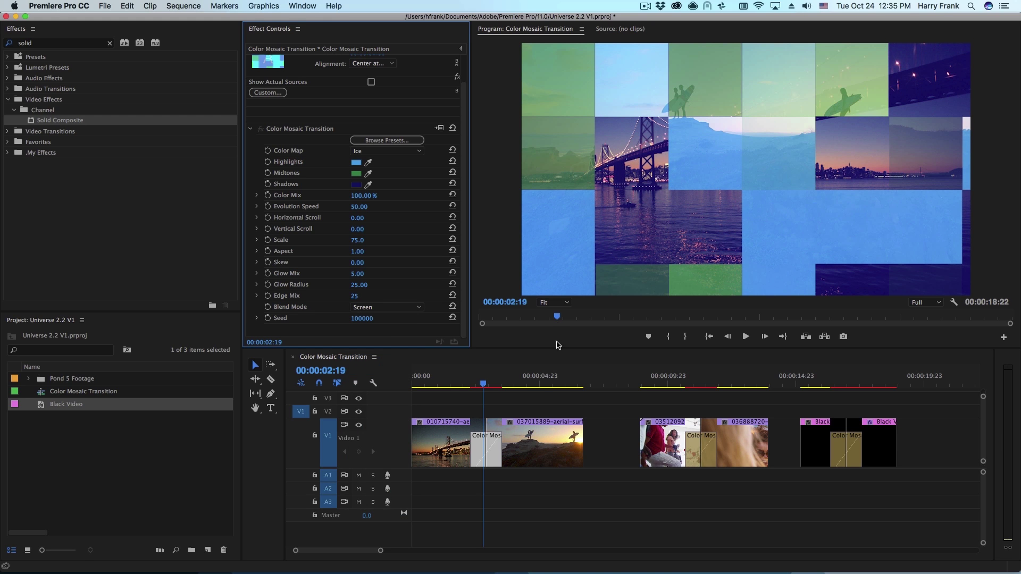
key("super+z")
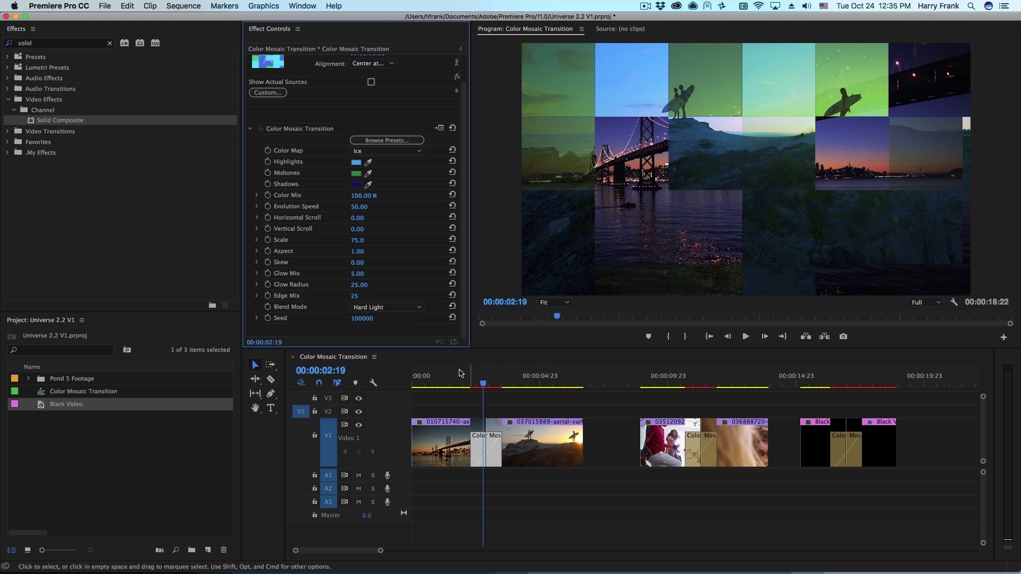
left_click_drag(461, 374, 486, 407)
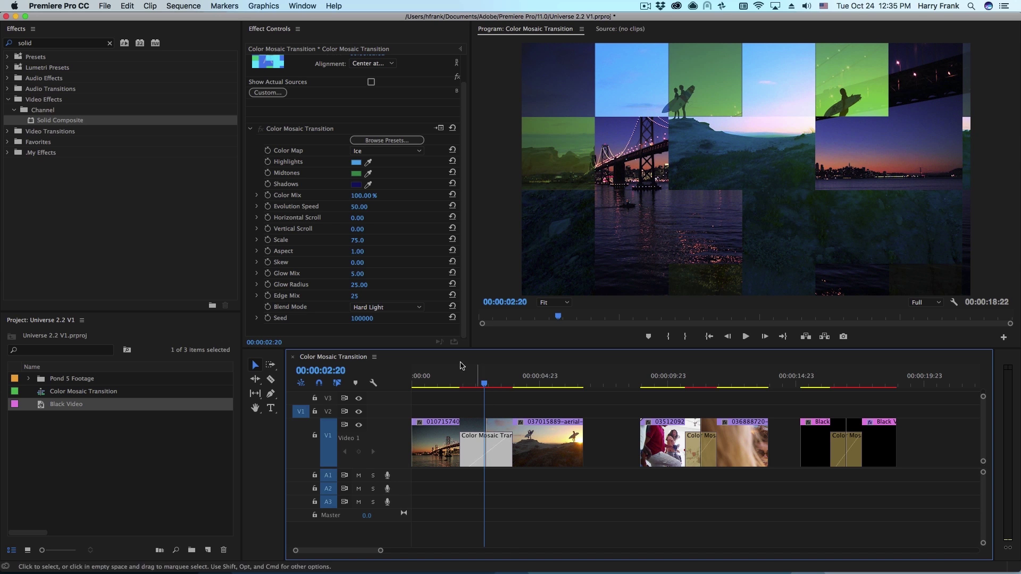
- Switch the Color Map from Ice to Warm and scrub through the warm-toned mosaic
left_click(365, 153)
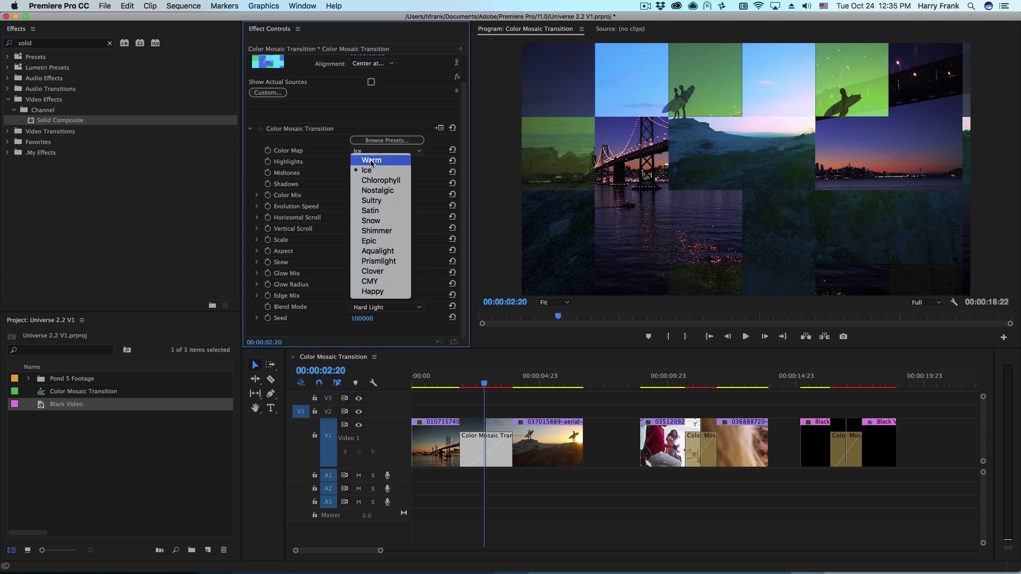
key("Return")
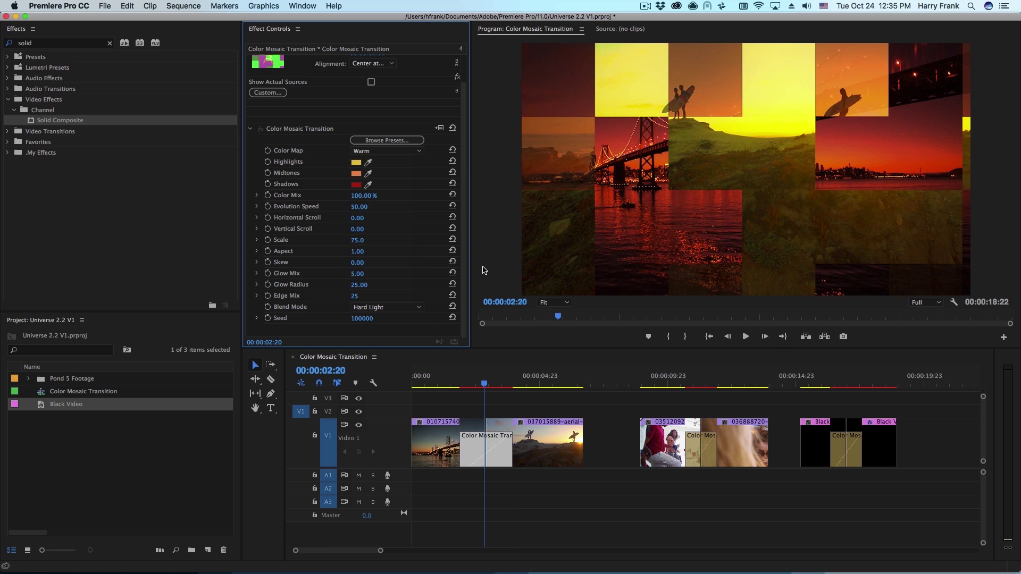
left_click(449, 384)
left_click_drag(460, 387, 738, 493)
- Select the second transition and set its Shadows colour to a strong blue, 2B59B2
left_click(486, 449)
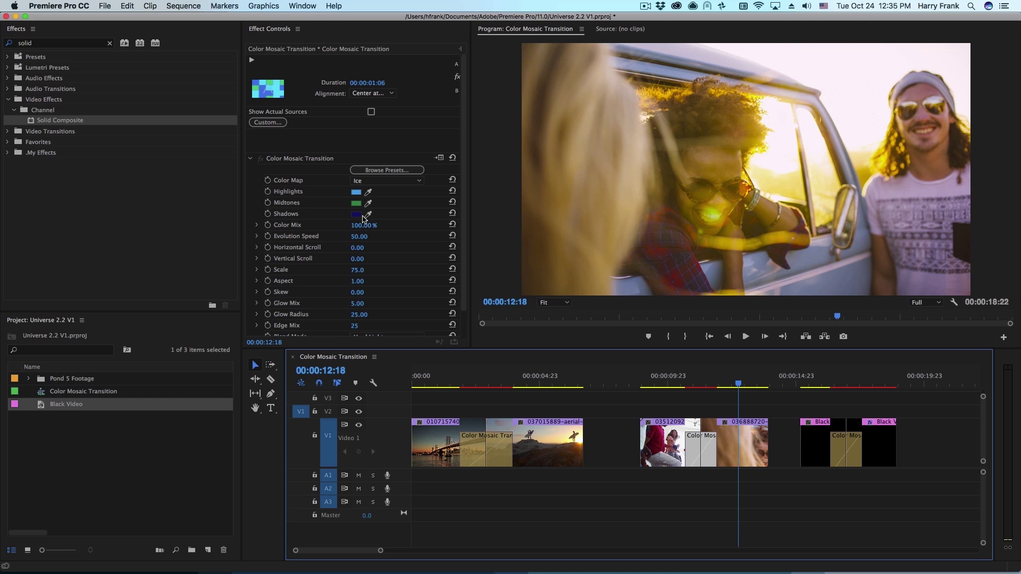
left_click(369, 213)
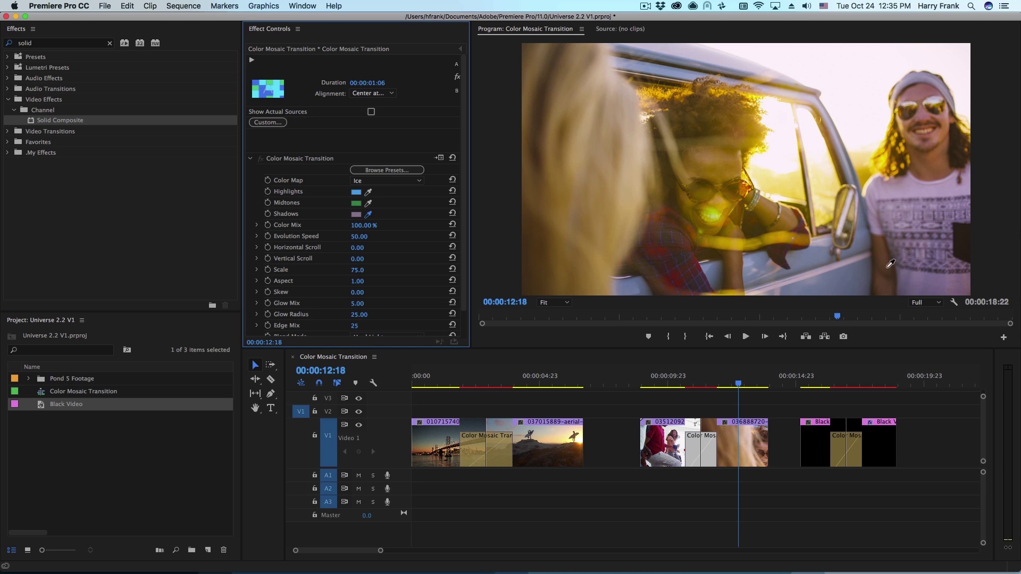
left_click(820, 254)
left_click(356, 214)
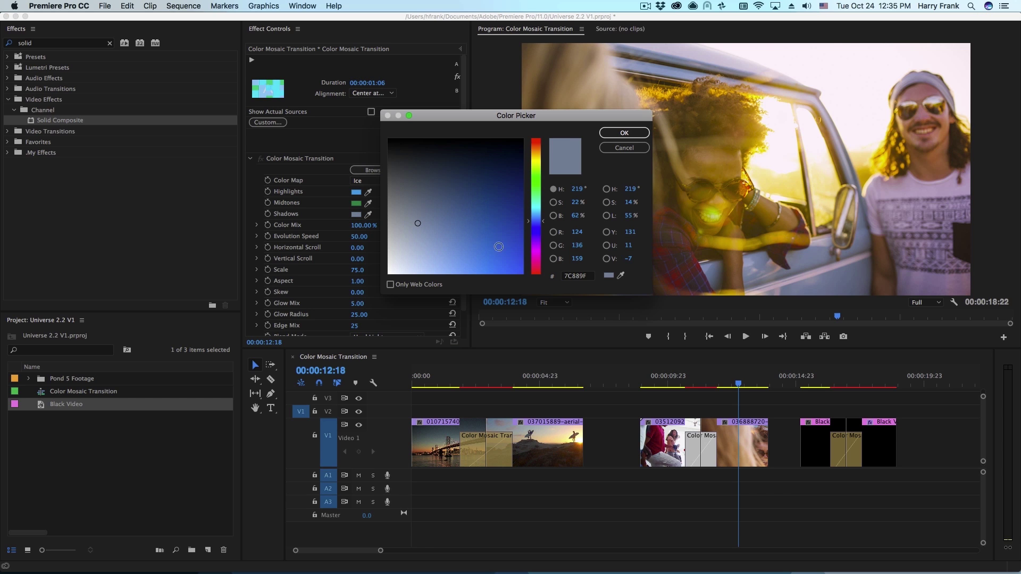
mouse_move(479, 235)
left_mouse_down()
mouse_move(499, 231)
mouse_move(489, 232)
left_mouse_up()
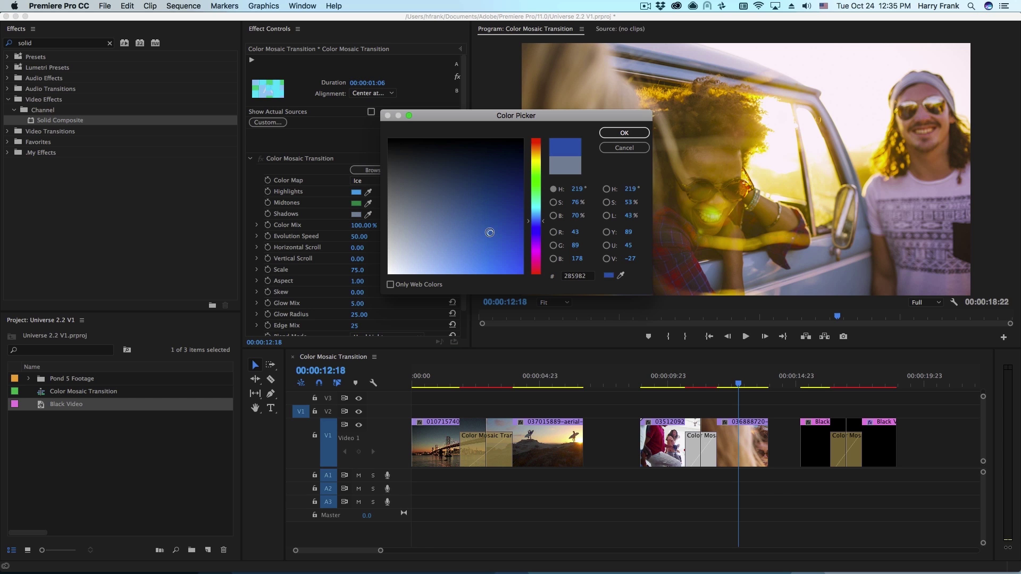
key("Return")
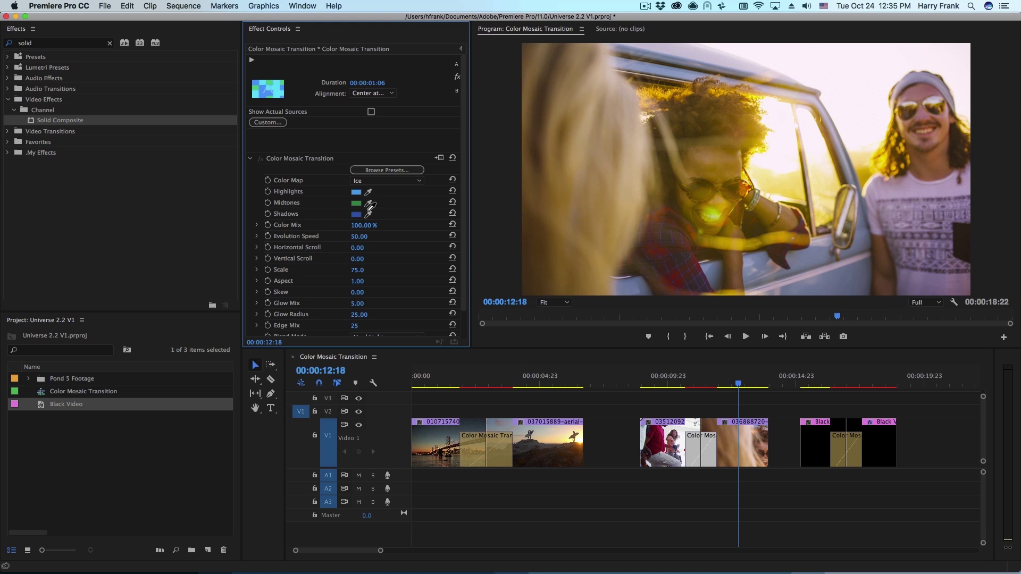
- Set the Midtones colour to gold D4A126 and sample a Highlights colour from the footage
left_click_drag(371, 201, 785, 172)
left_click(356, 202)
left_click(498, 251)
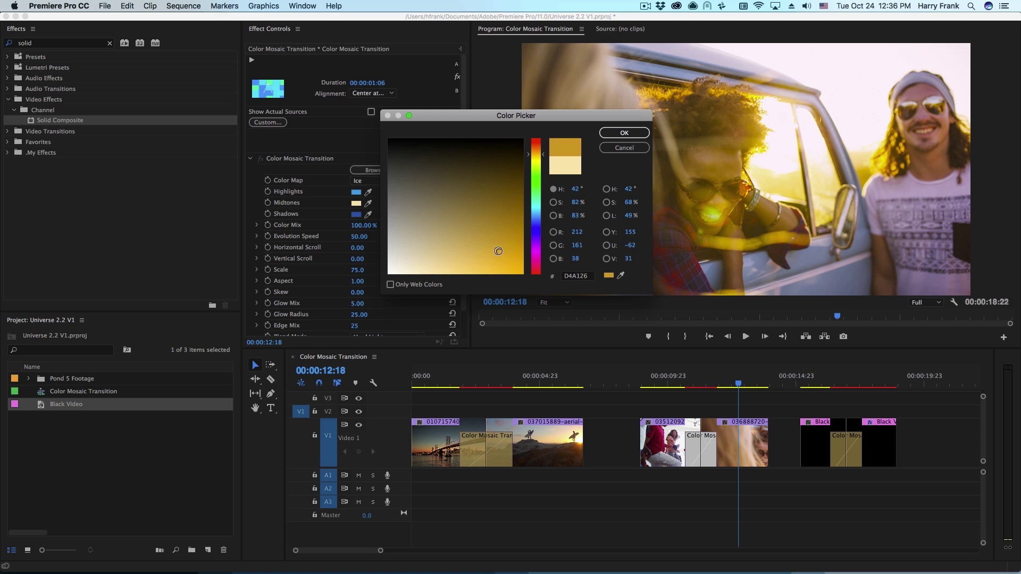
key("Return")
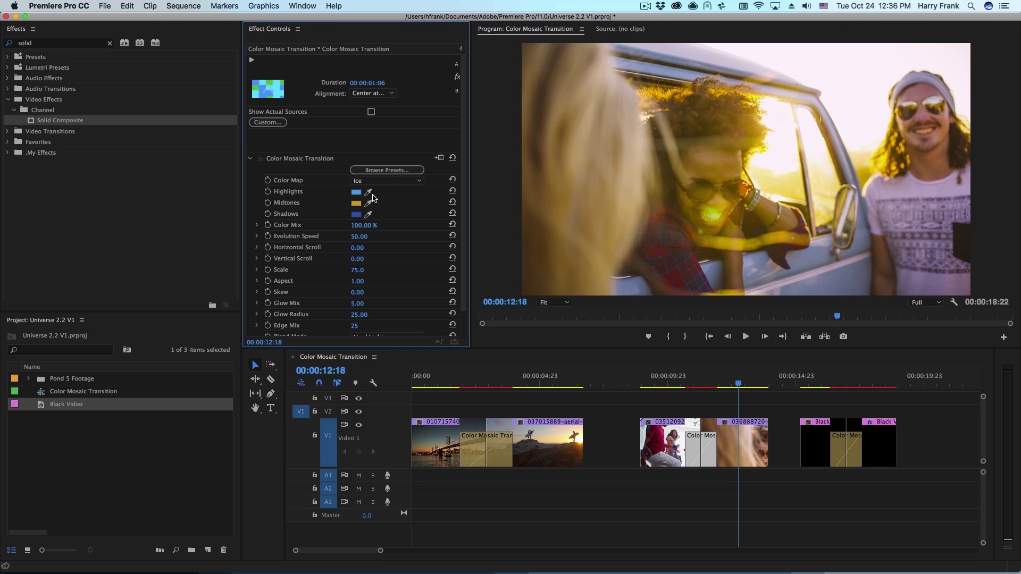
left_click_drag(368, 192, 706, 140)
left_click_drag(889, 68, 889, 67)
left_click_drag(677, 378, 684, 453)
- Enter 0 for the opening transition's Color Mix and scrub to an earlier frame to check it
left_click(487, 447)
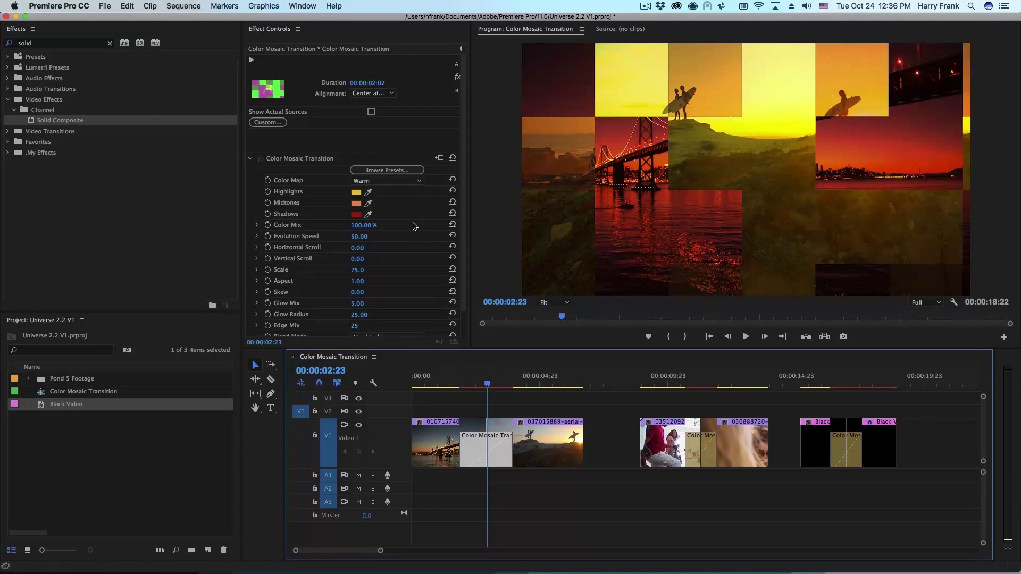
left_click(363, 226)
type("0")
key("Return")
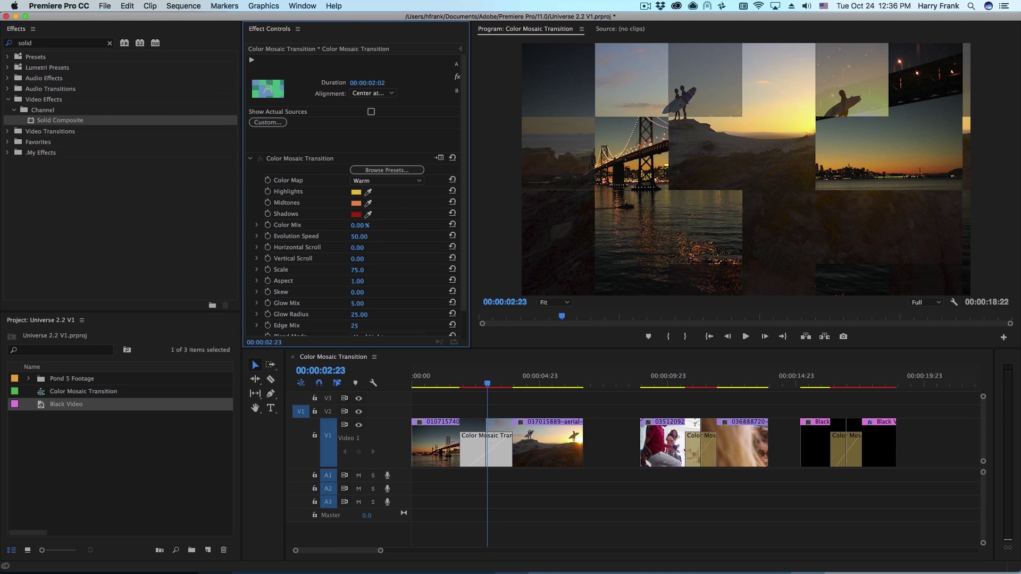
left_click_drag(460, 379, 485, 403)
- Change Evolution Speed from 50 to 80 and play the transition back from just before it
left_click(360, 239)
left_click(349, 241)
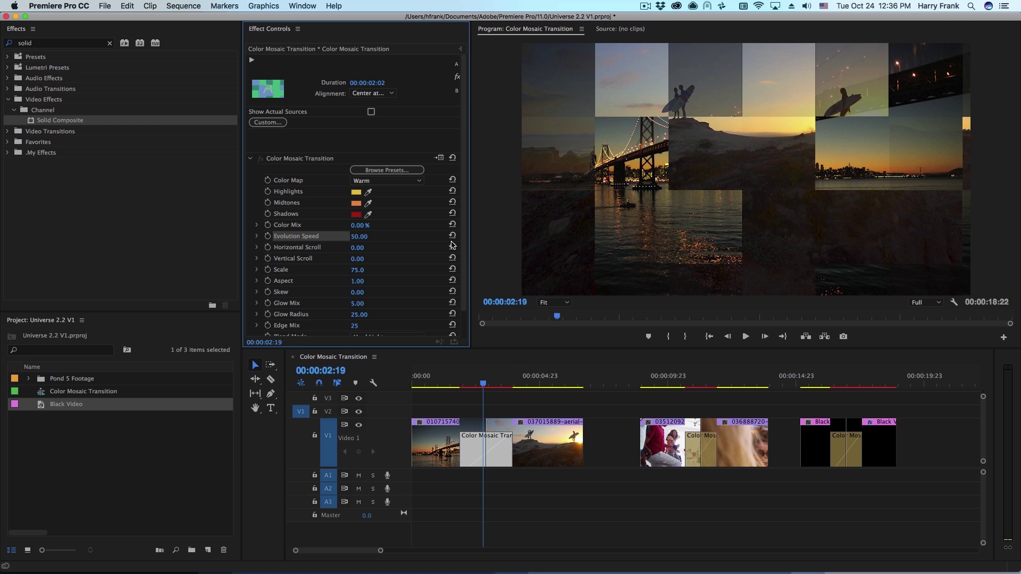
left_click(364, 236)
type("80")
key("Return")
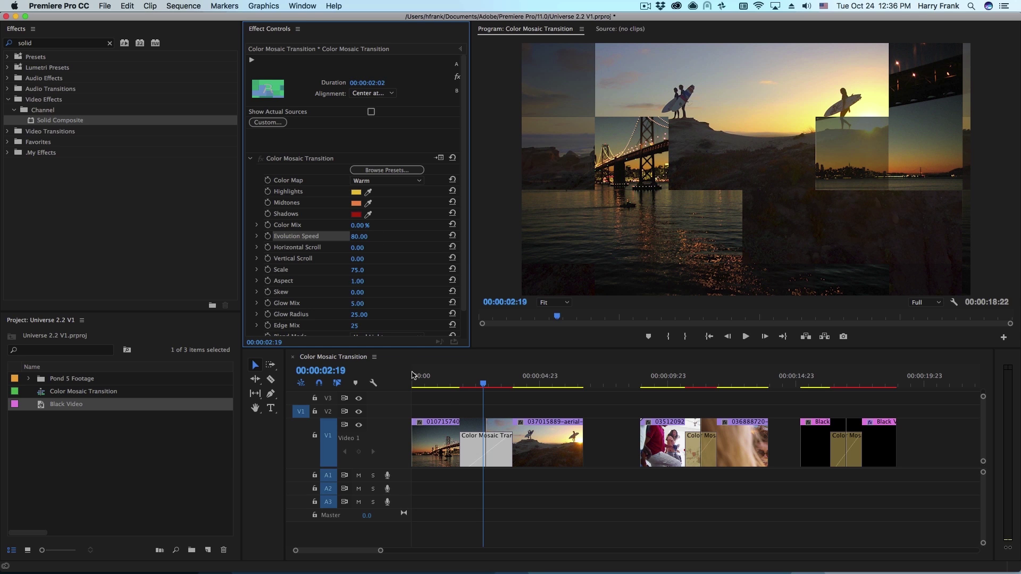
left_click(452, 380)
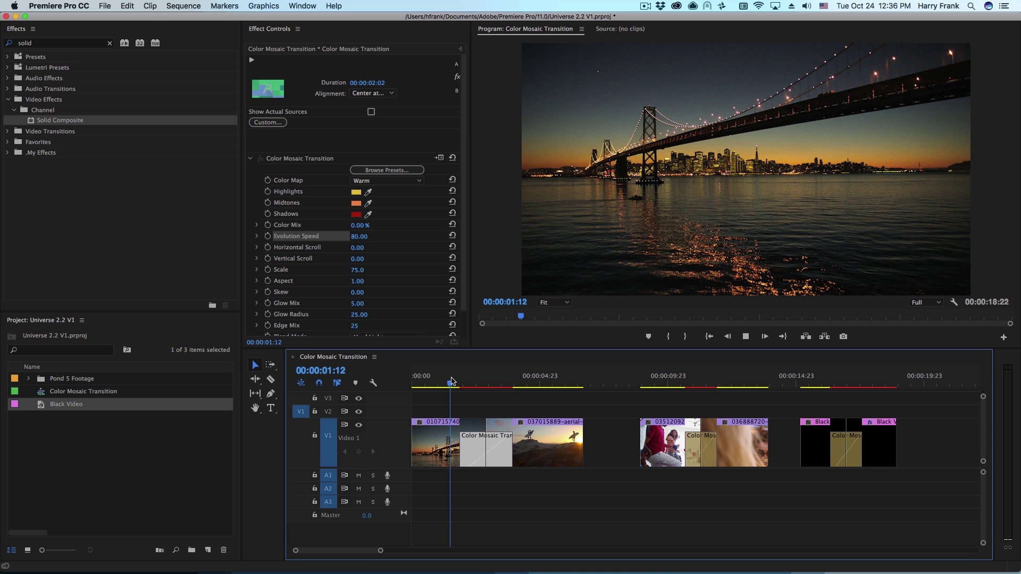
key("space")
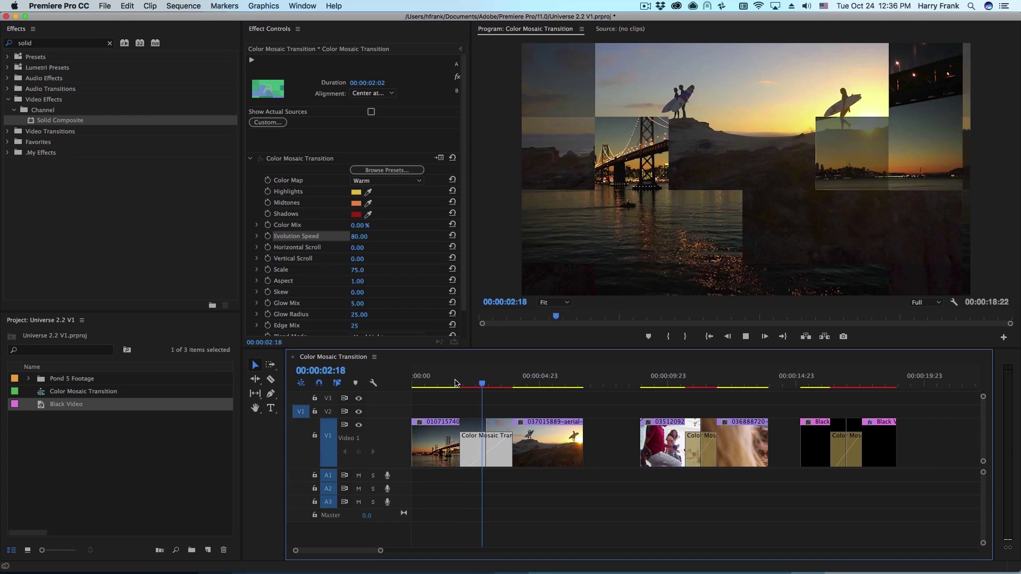
- Set Horizontal Scroll to 2 and drag Color Mix up to 100%, then play the transition
key("space")
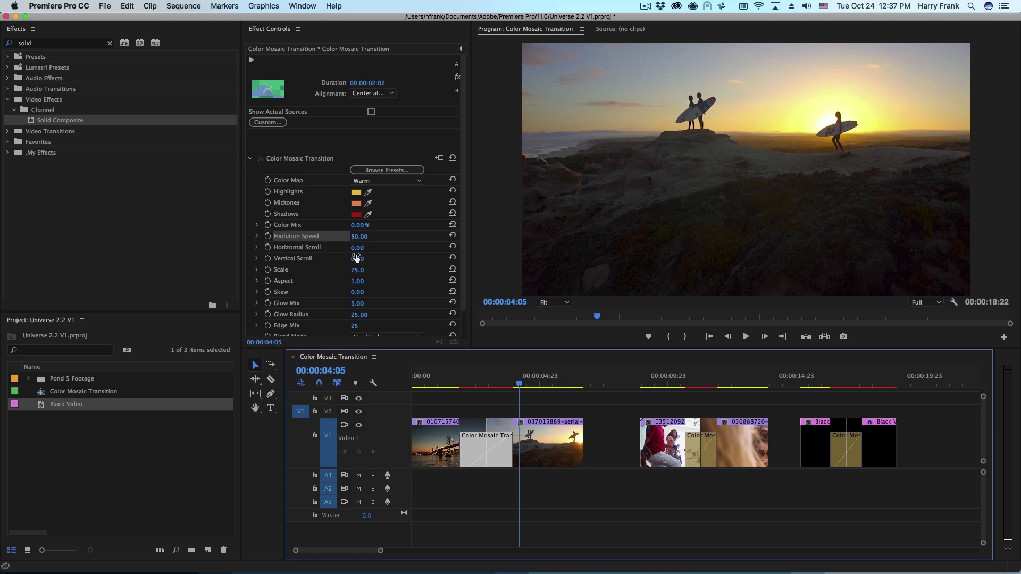
left_click_drag(463, 384, 476, 389)
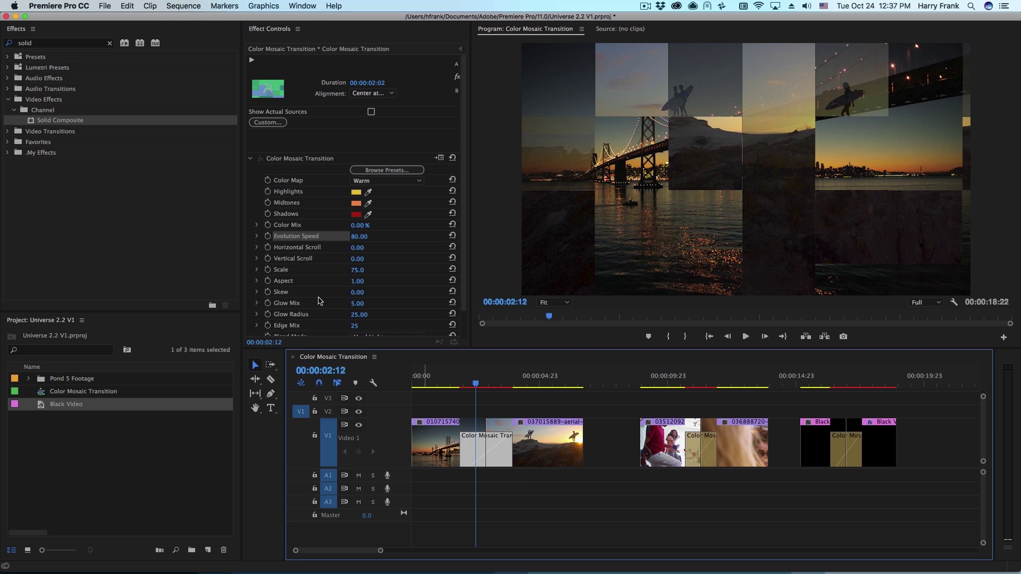
left_click(356, 248)
key("Up")
type("2")
key("Return")
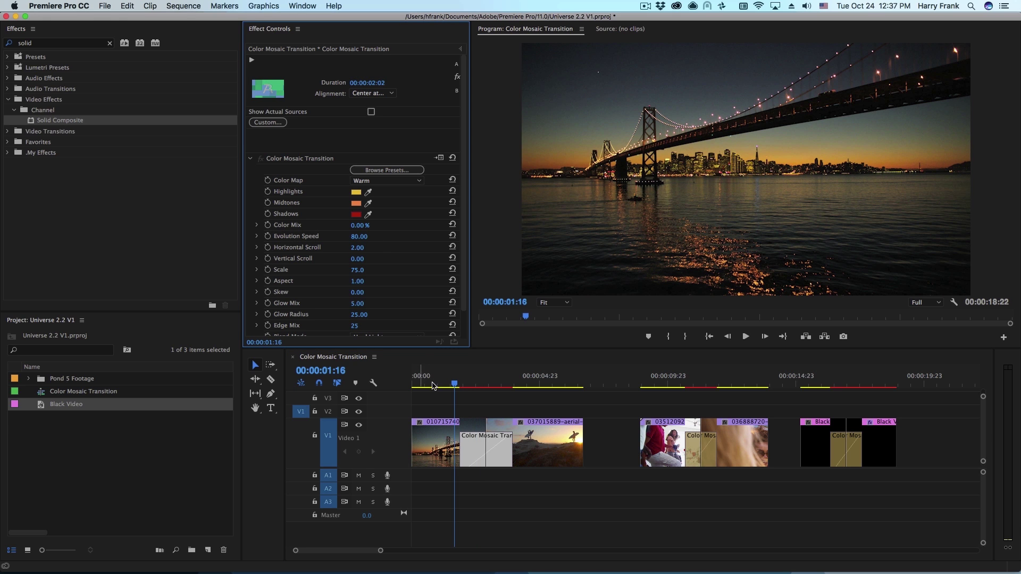
mouse_move(455, 385)
left_mouse_down()
mouse_move(483, 398)
mouse_move(452, 387)
left_mouse_up()
left_click_drag(356, 225, 379, 226)
key("space")
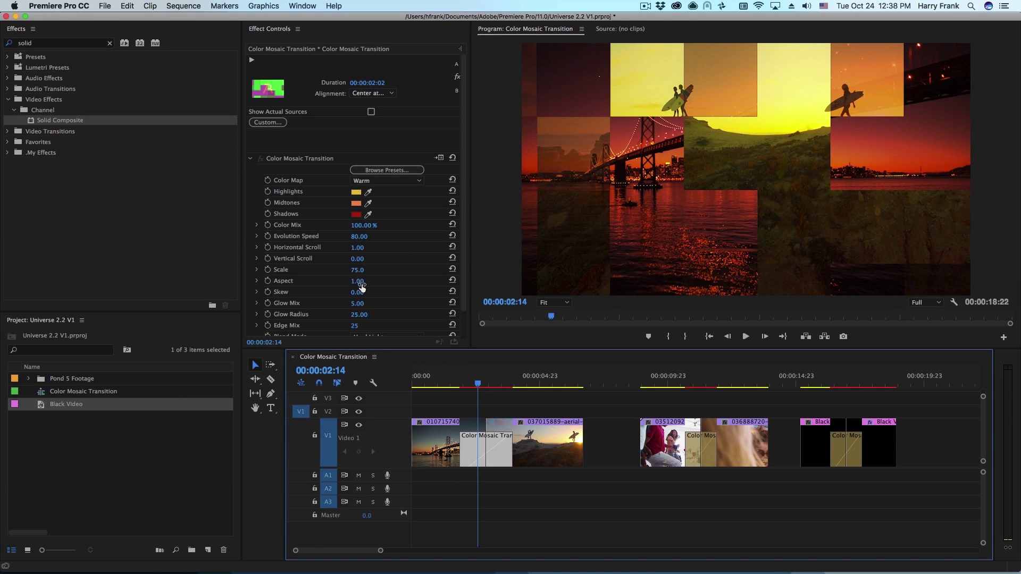
- Set Scale to 80 and Aspect to 0.10, then play the transition to see the vertical strips
left_click(359, 270)
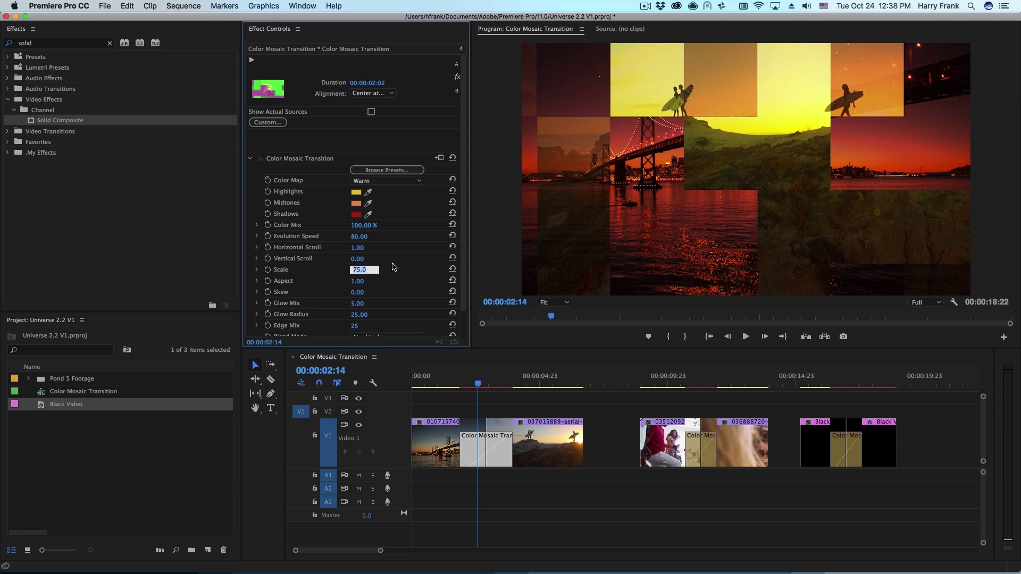
key("Up")
key("Up")
key("Up")
key("Up")
key("Up")
key("Up")
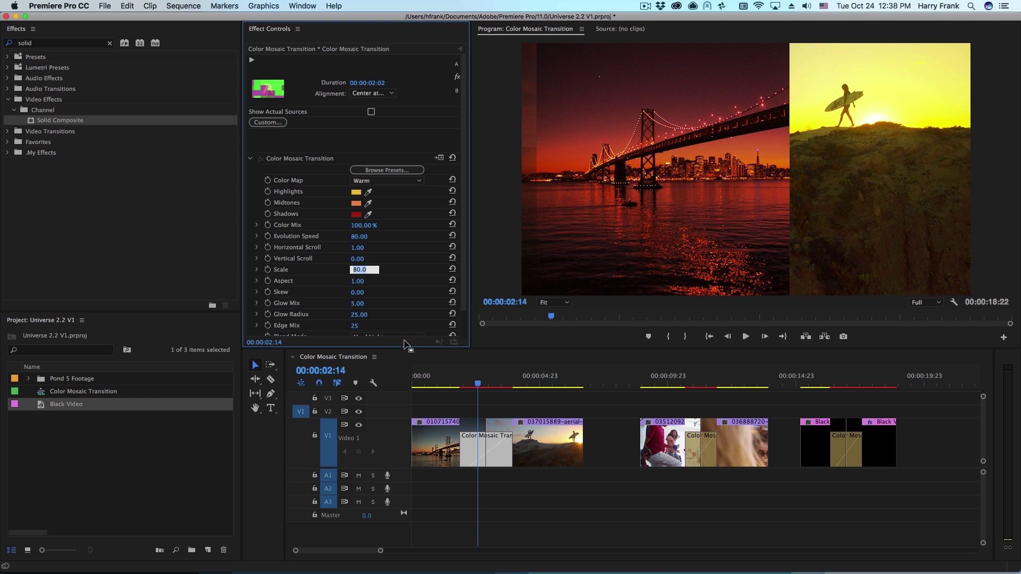
key("Return")
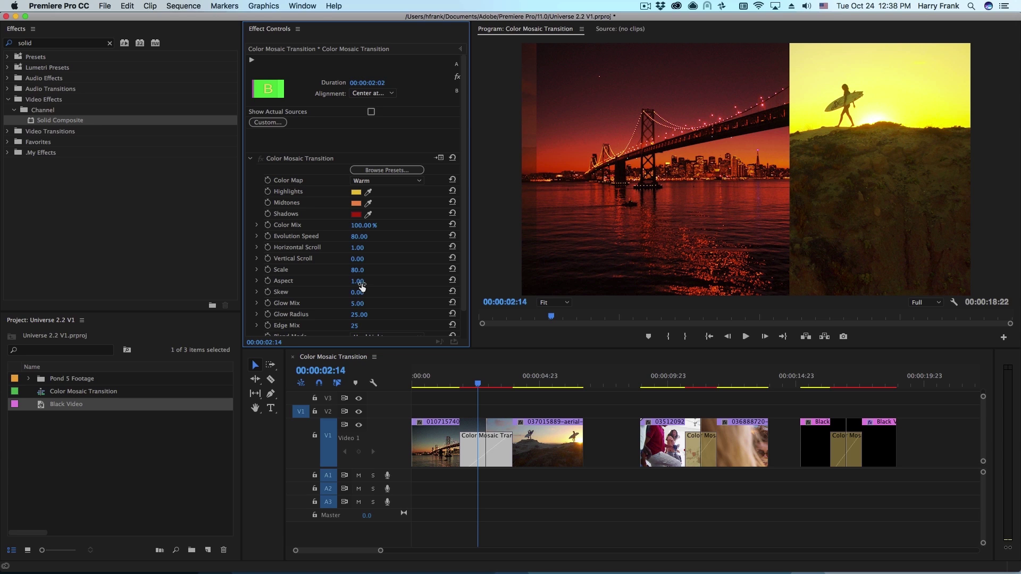
left_click(364, 281)
key("Return")
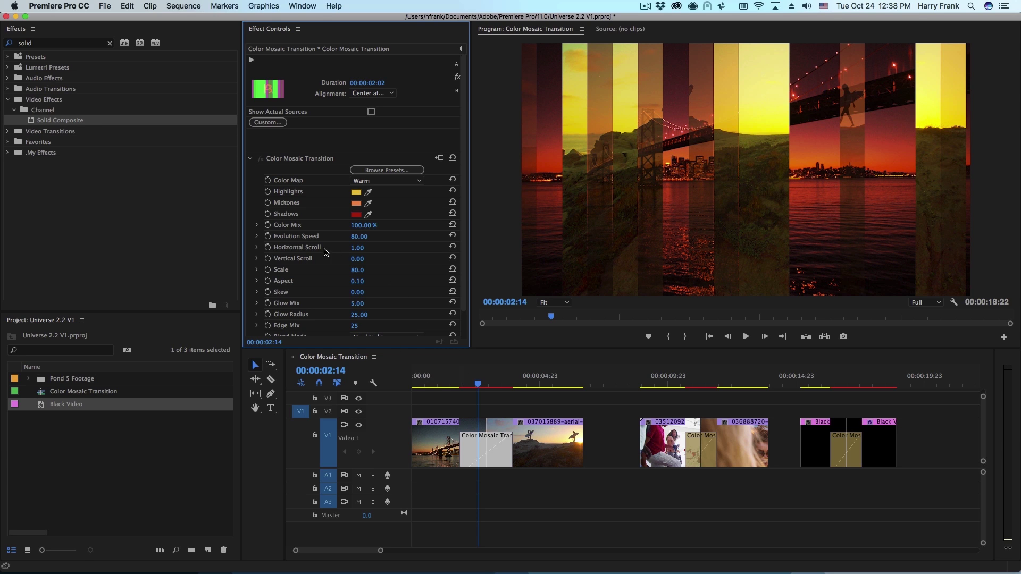
left_click(457, 379)
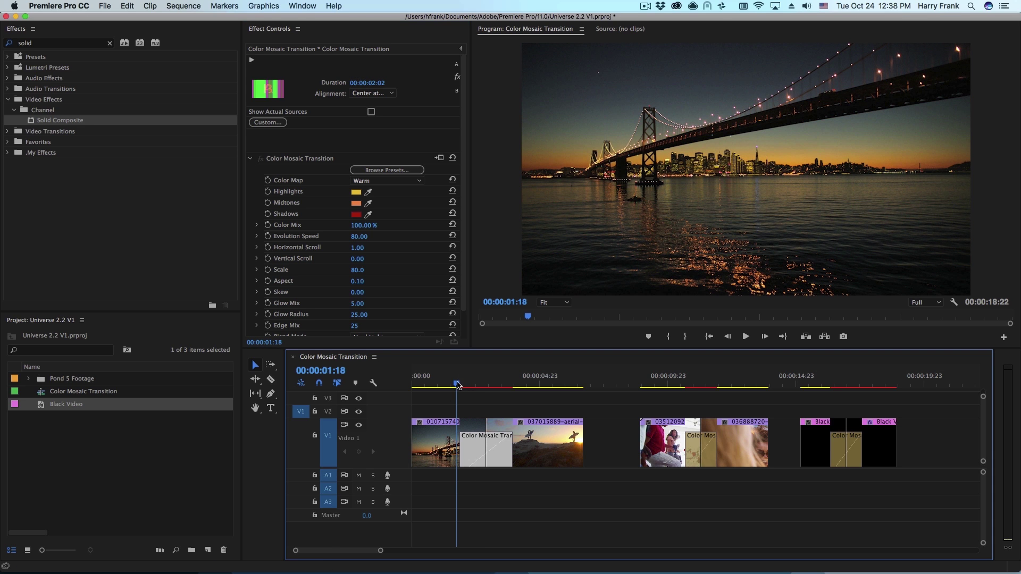
key("space")
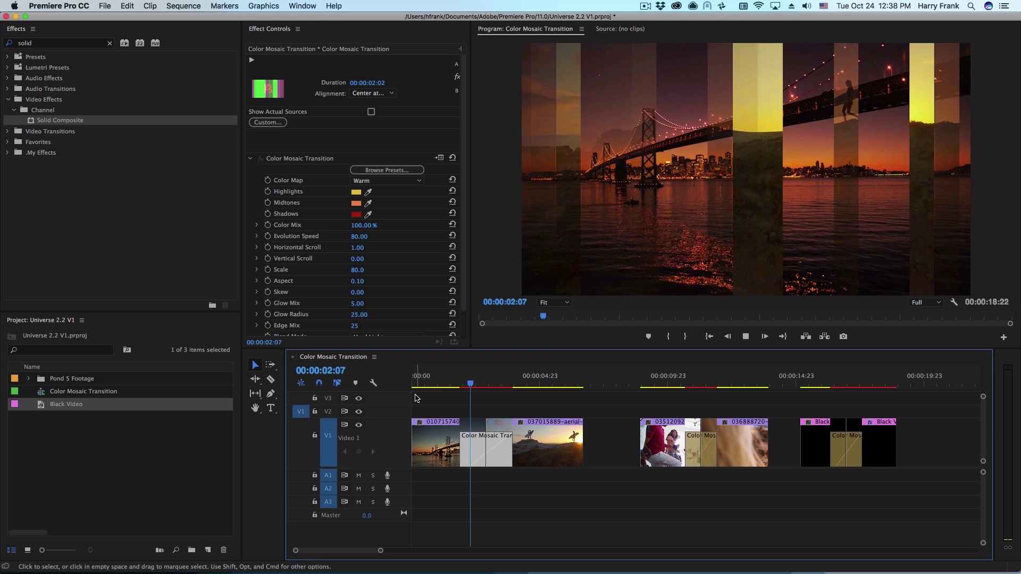
key("space")
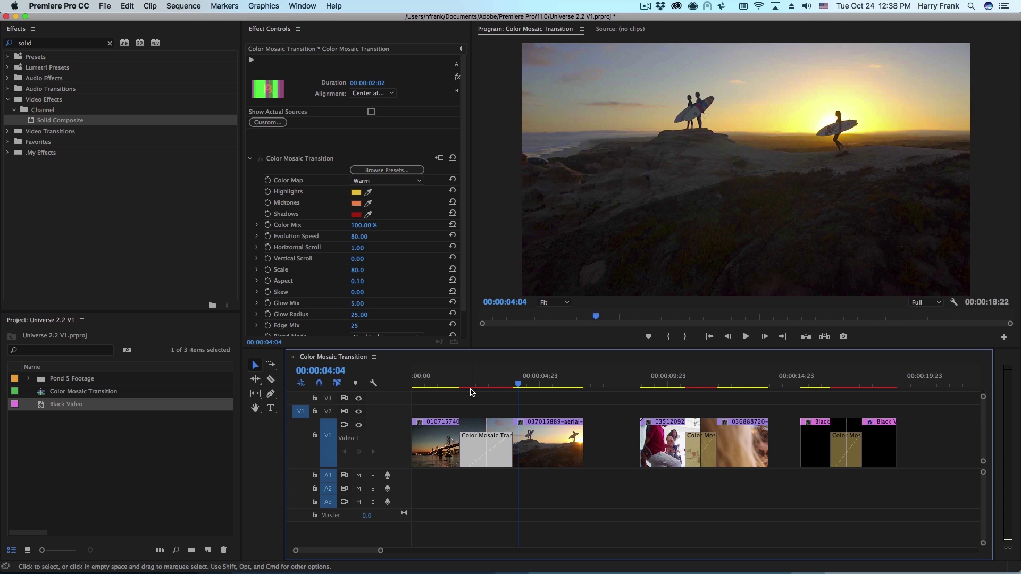
left_click(480, 379)
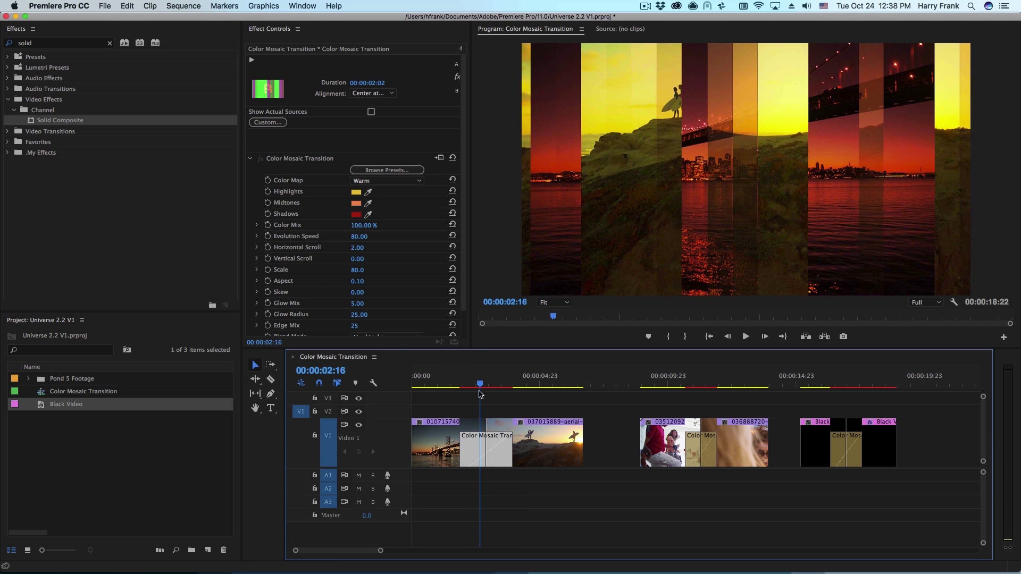
- Give the strips a negative Skew of -0.10 and play back the slanted transition
left_click(364, 292)
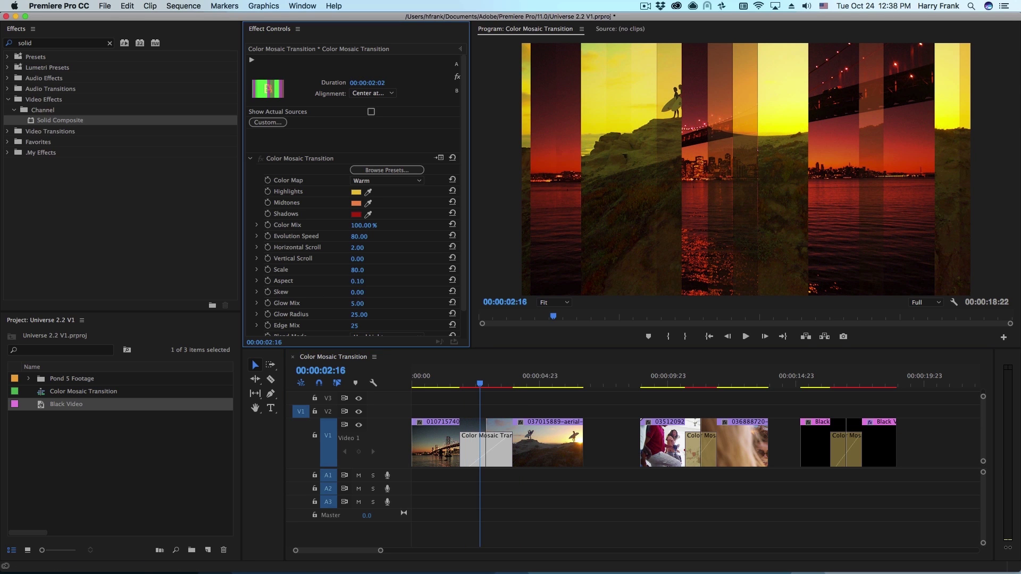
type("-0.2")
key("Return")
left_click(458, 387)
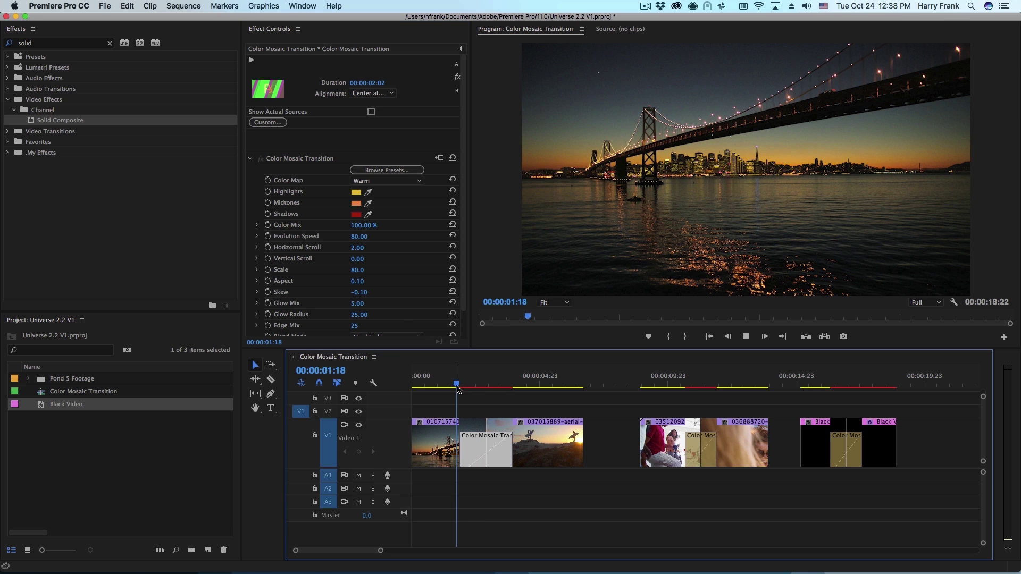
key("space")
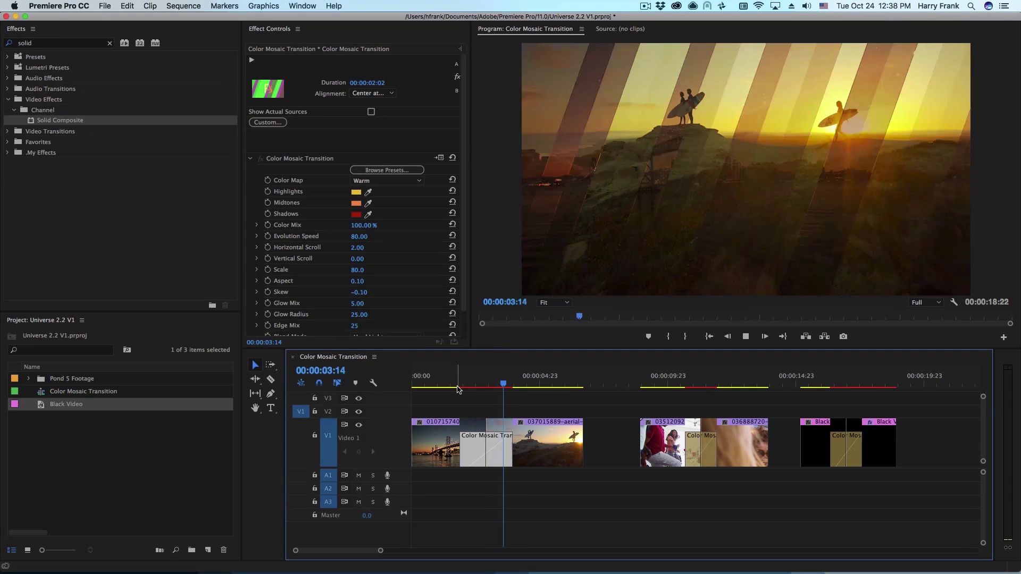
- Park the playhead at 11:02 in the second Color Mosaic transition and drop Edge Mix from 25 to 0
left_click(702, 429)
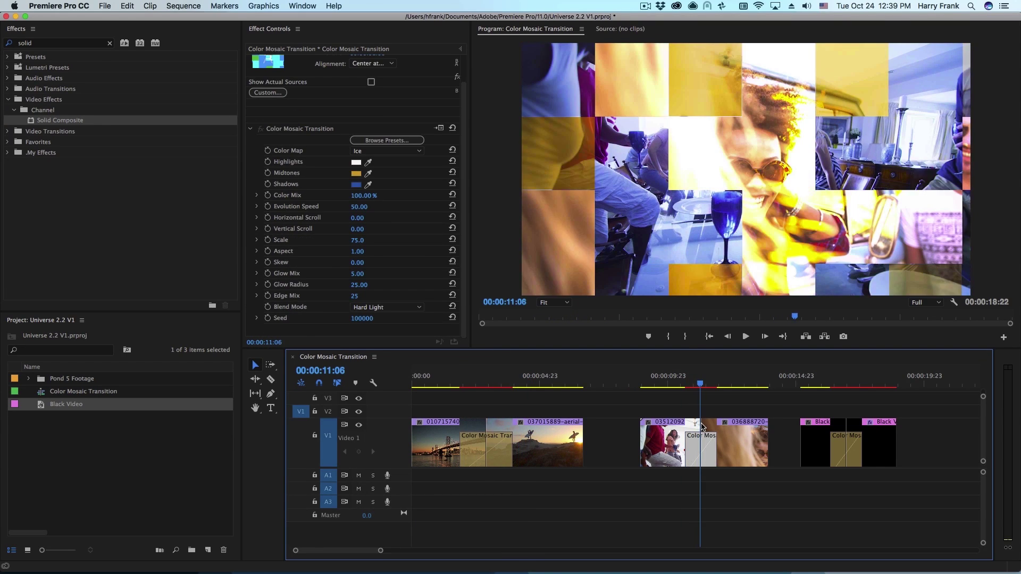
key("Left")
key("Left")
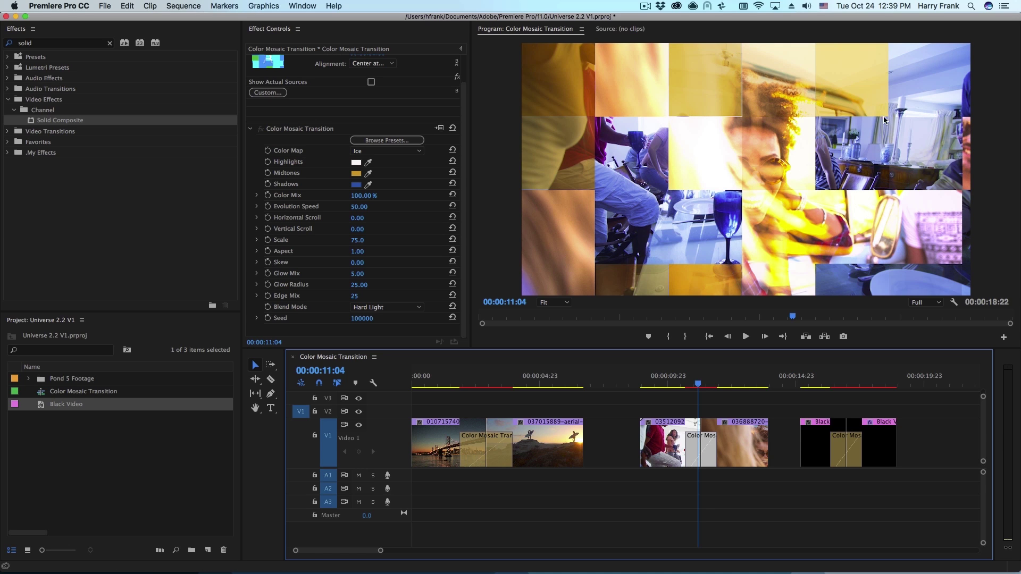
key("Right")
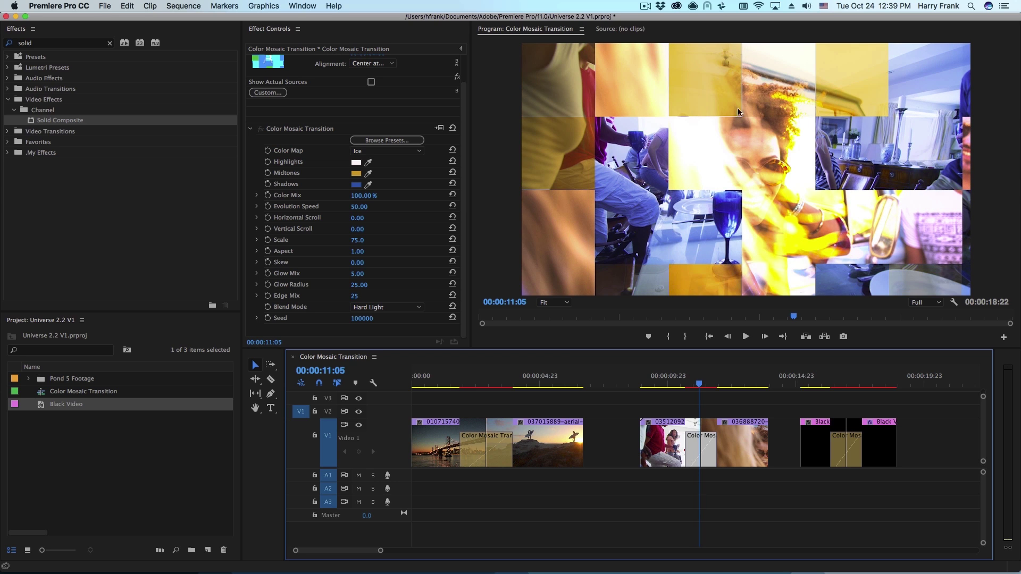
left_click(693, 384)
left_click_drag(694, 387, 697, 385)
left_click(354, 297)
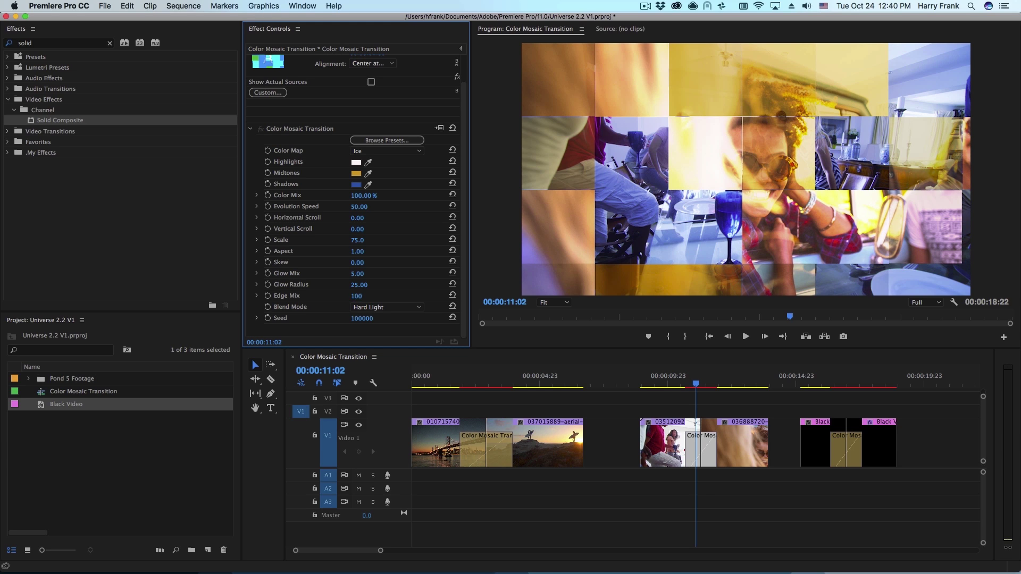
left_click_drag(355, 297, 348, 297)
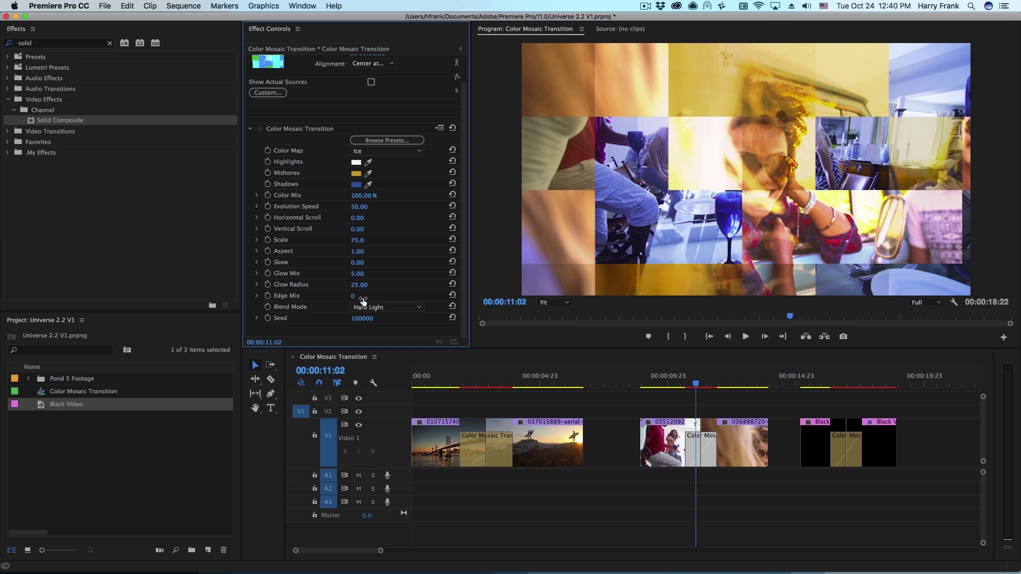
- At 11:02, raise the second transition's Glow Mix to 57 and lower Glow Radius to 19
left_click_drag(663, 387, 696, 386)
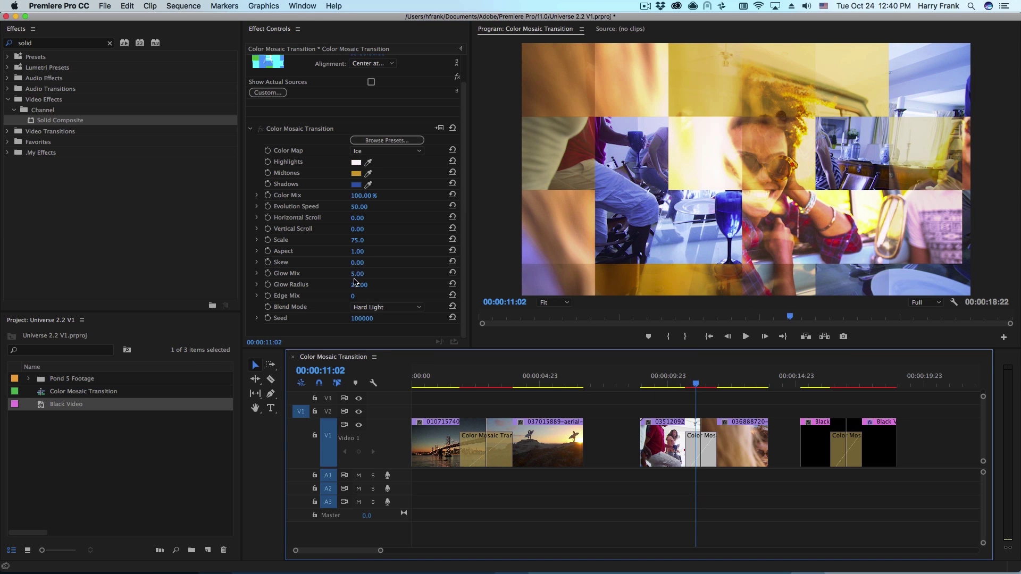
left_click_drag(360, 275, 384, 275)
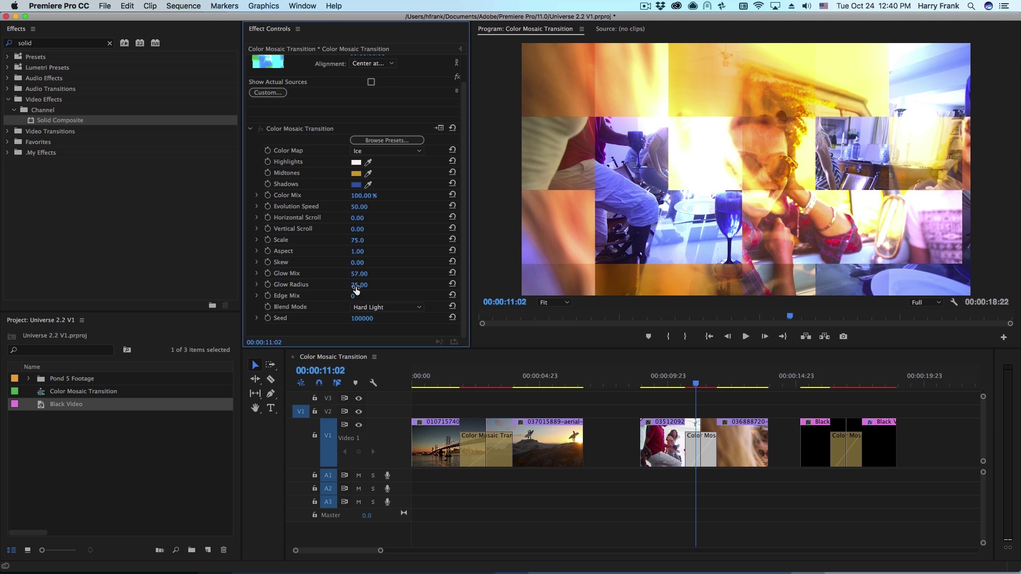
left_click_drag(359, 285, 372, 293)
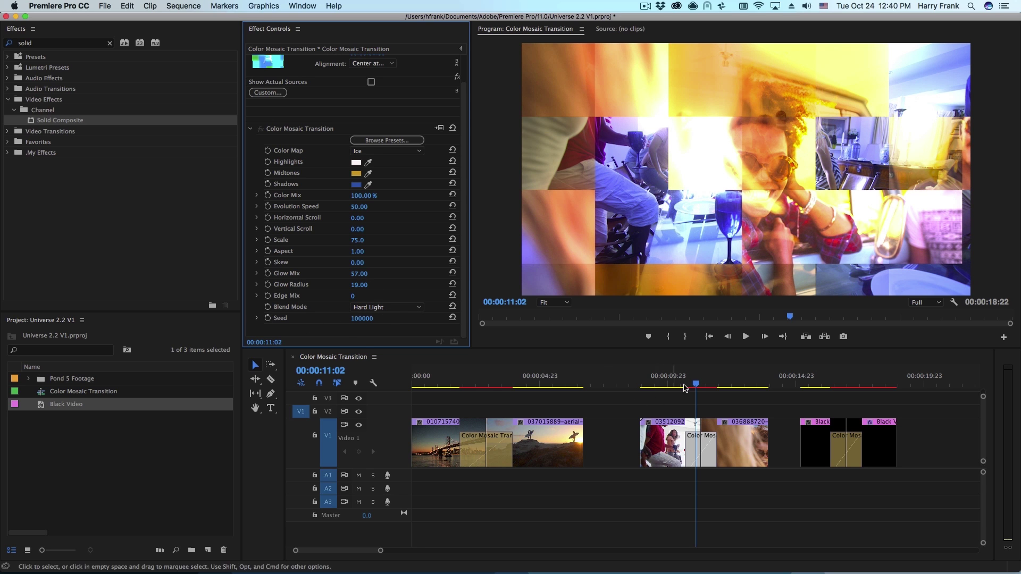
- Change the second transition's Seed to 100002 and play it back from just before the transition
left_click_drag(686, 384, 698, 385)
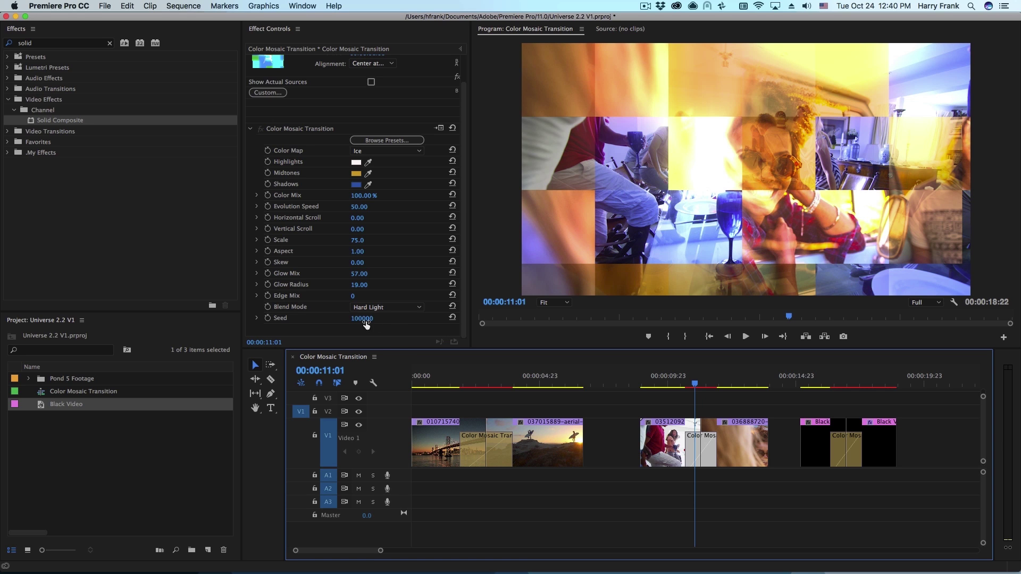
left_click_drag(364, 319, 372, 318)
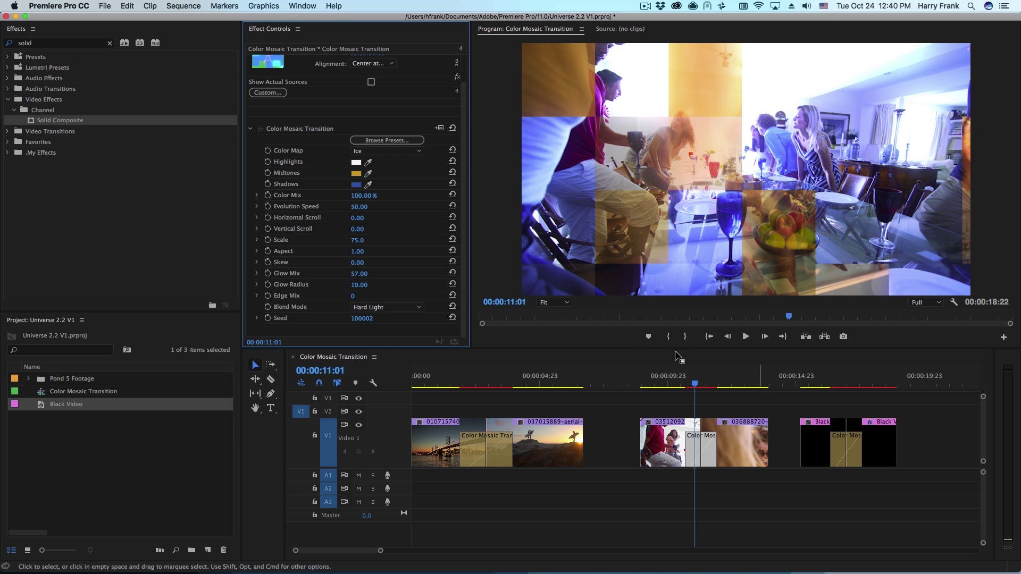
left_click(673, 379)
key("space")
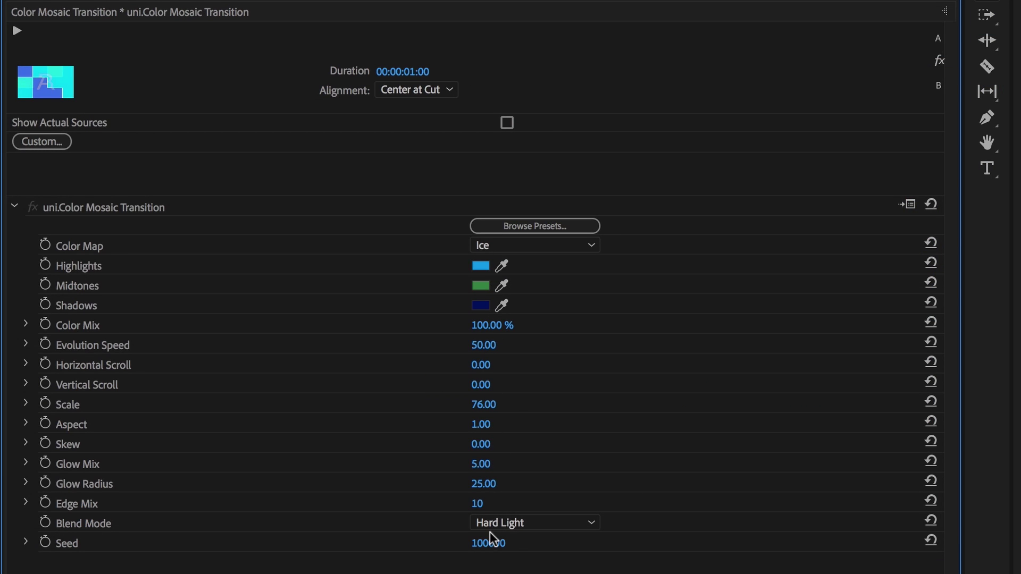
- Apply the Default Warm preset from the Color Mosaic preset gallery
left_click(511, 220)
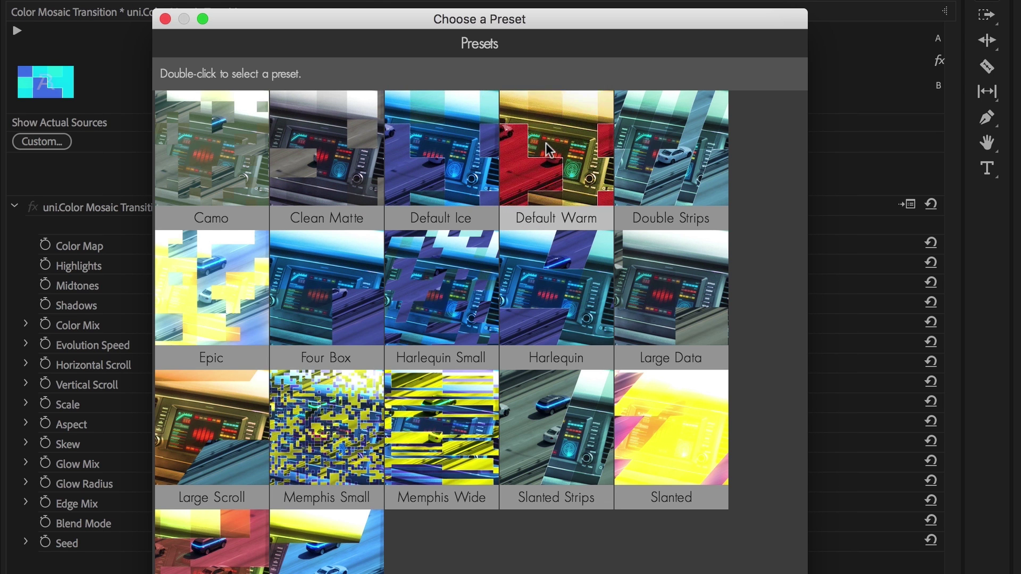
double_click(545, 142)
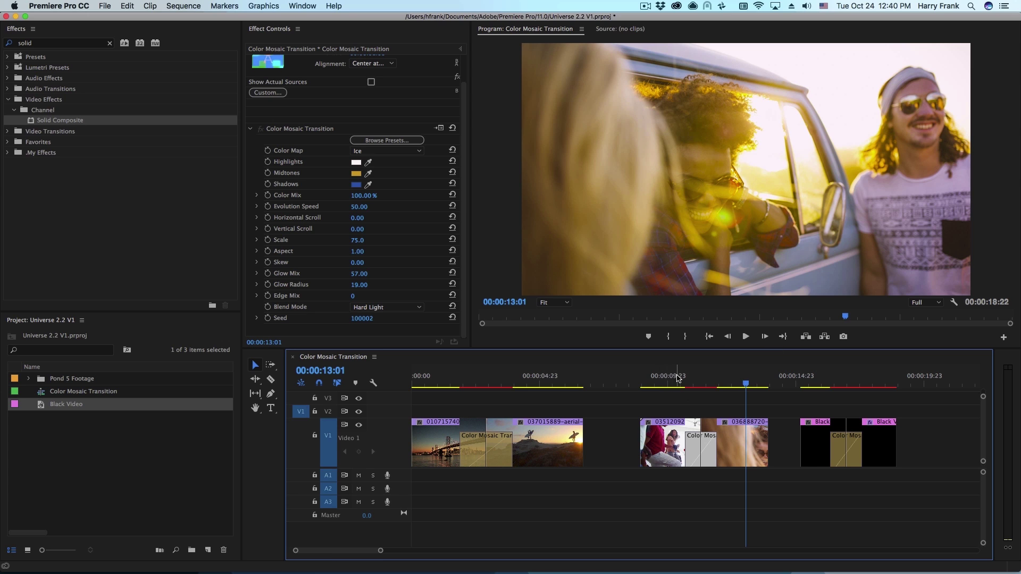
left_click_drag(678, 378, 726, 414)
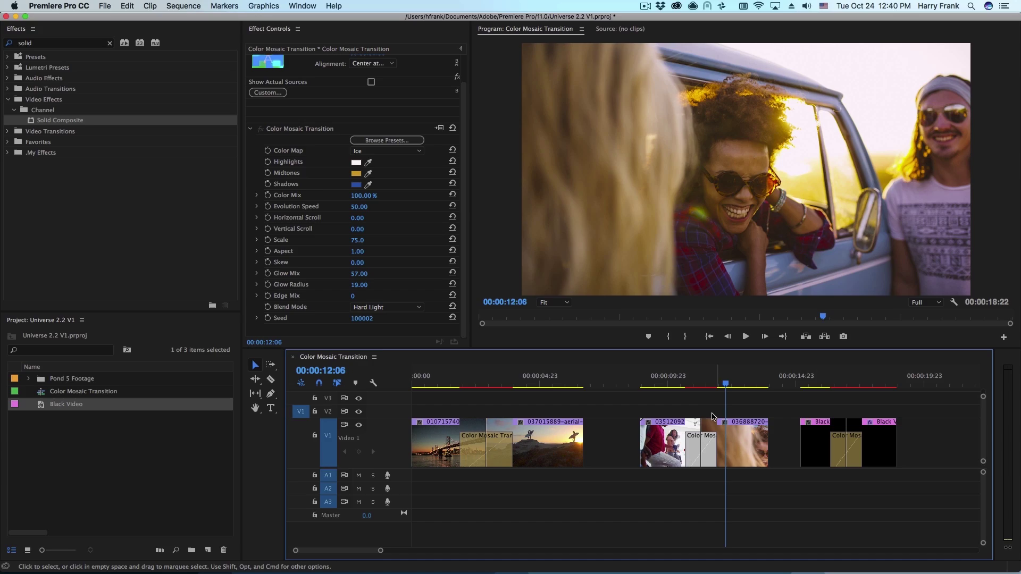